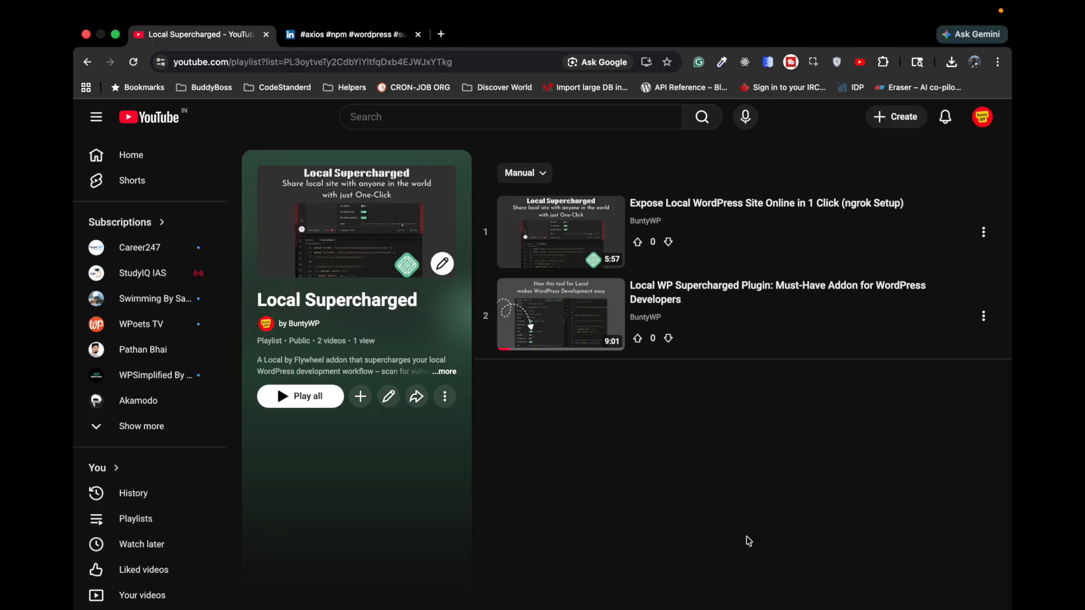
- Examine the LinkedIn post announcing v2.0 of the Local WordPress Supercharged add-on and its Vulnerability Scanner features
left_click(350, 35)
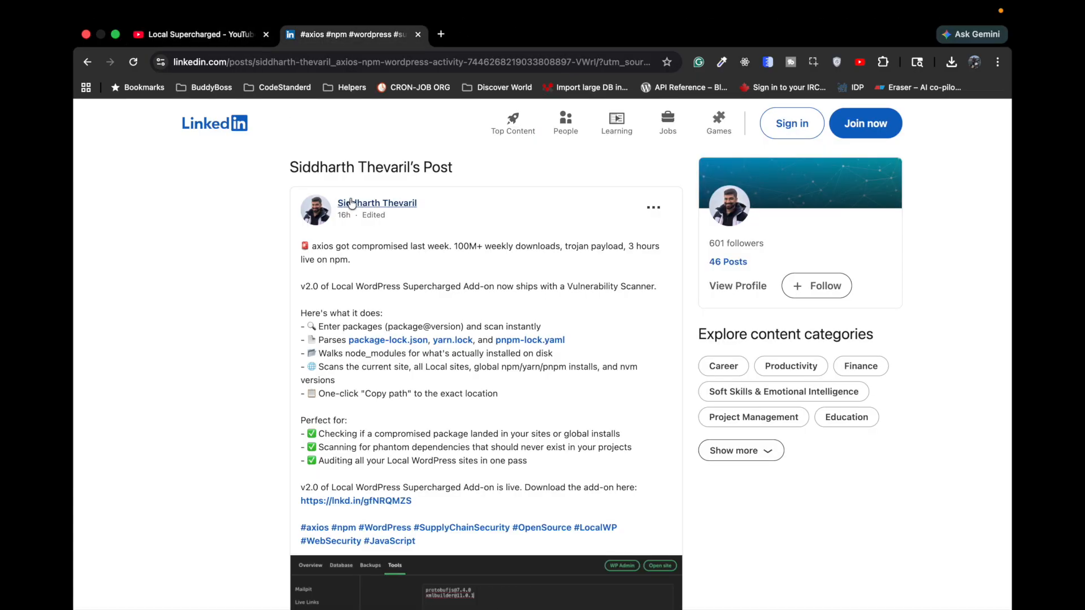
scroll(260, 449, "up", 1)
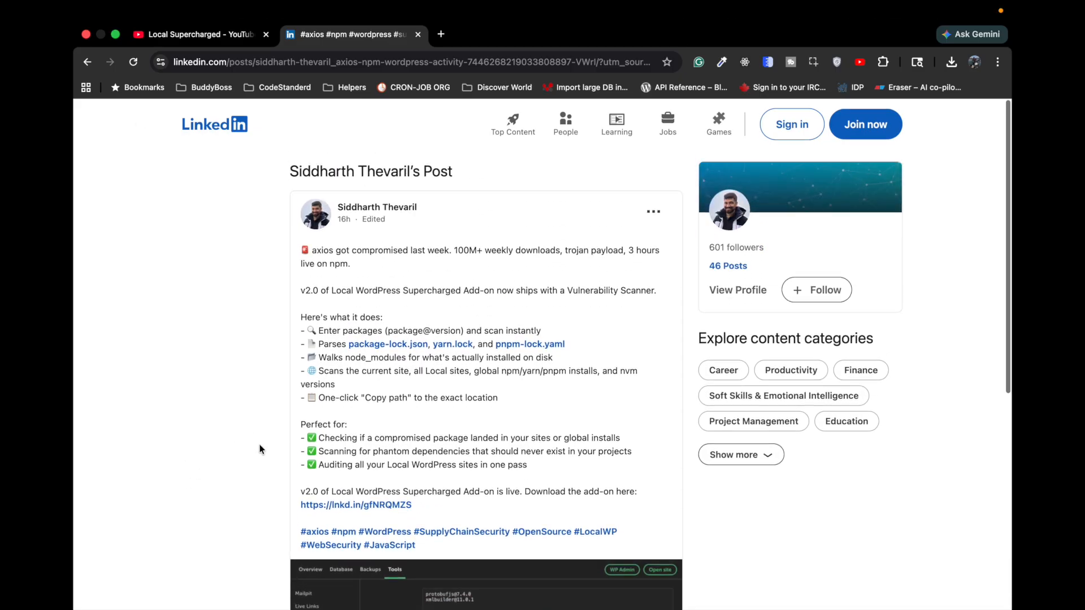
left_click(323, 289)
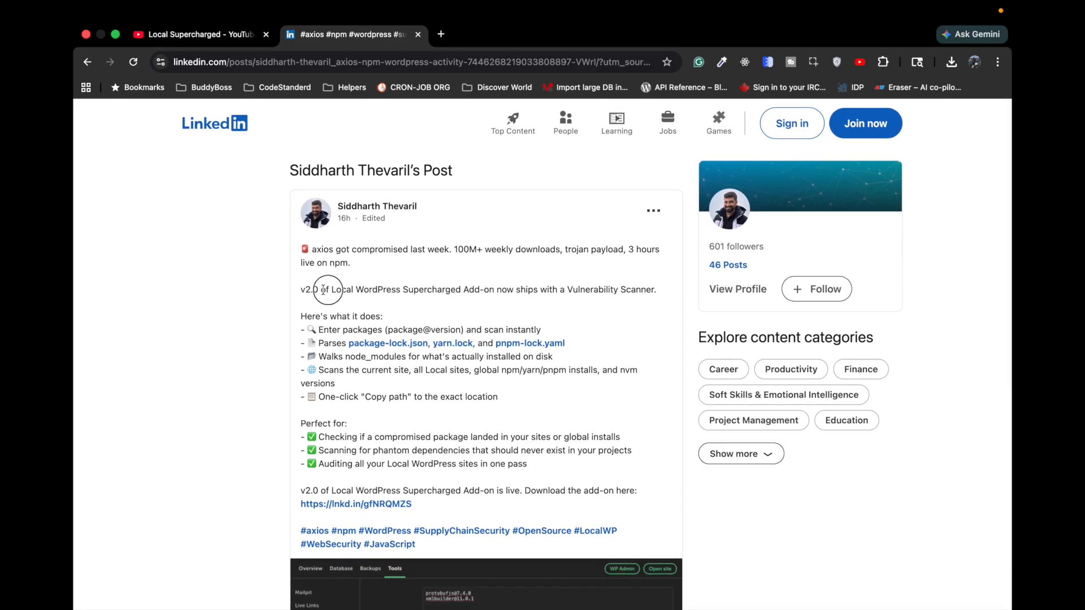
scroll(186, 310, "down", 3)
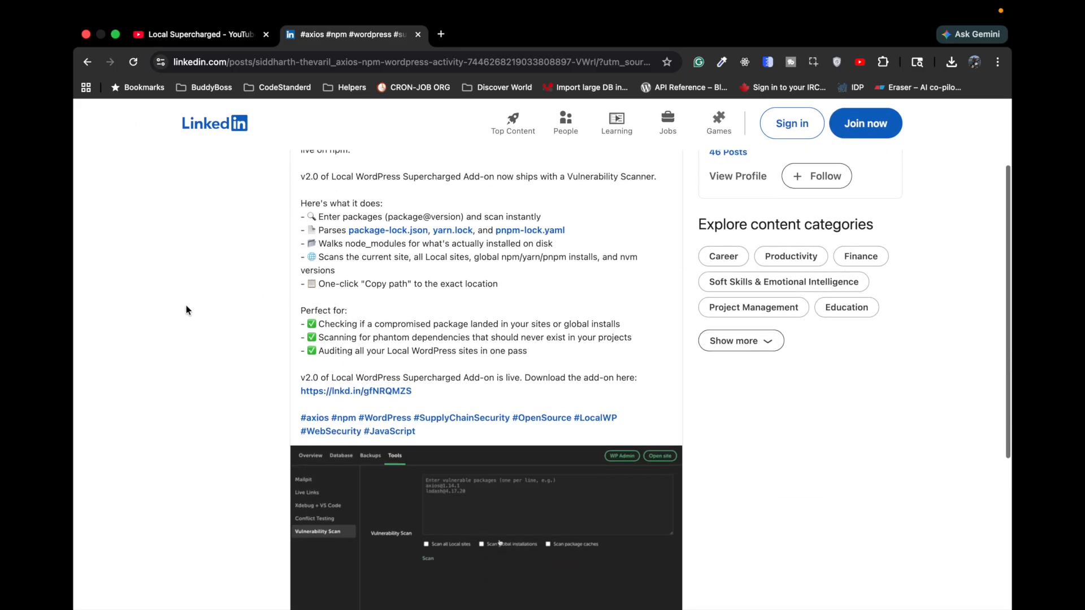
scroll(186, 308, "up", 2)
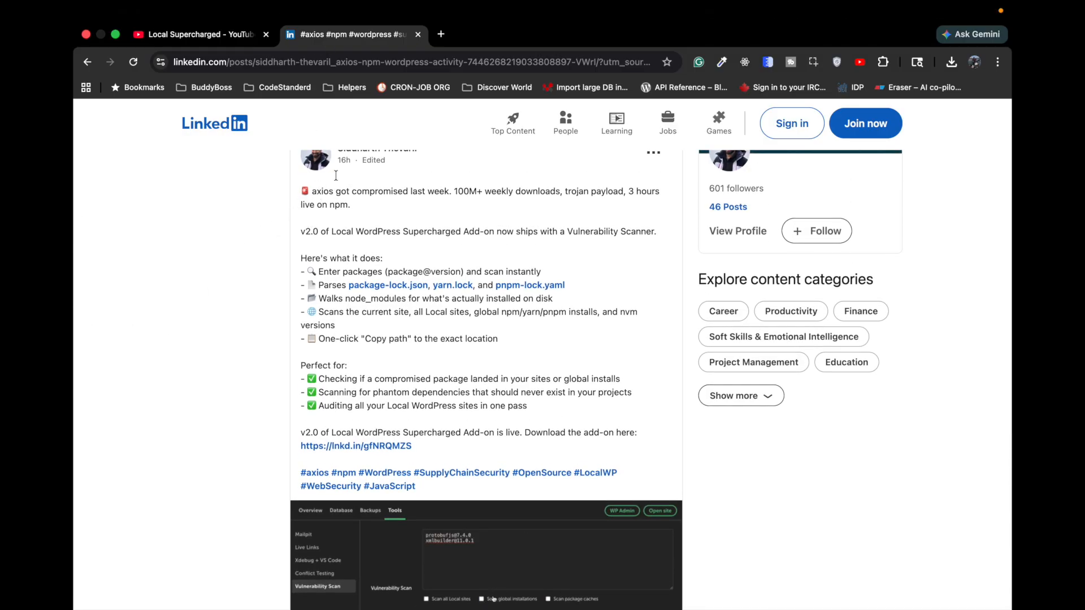
scroll(419, 187, "up", 1)
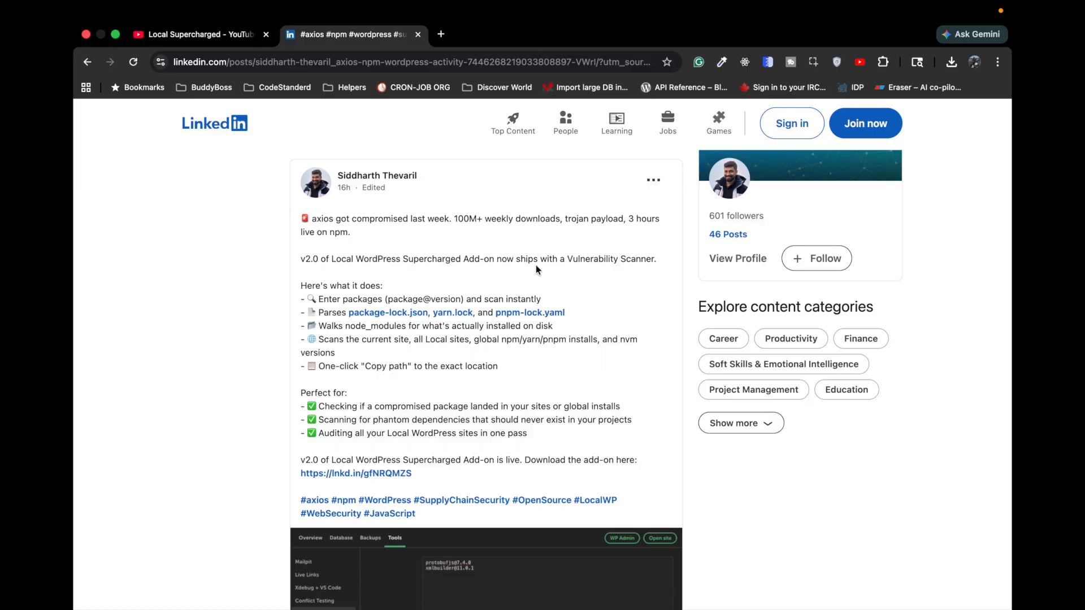
left_click(452, 217)
left_click_drag(452, 217, 488, 220)
left_click(561, 229)
- Follow the post's add-on download link to the GitHub v2.0 release and open the repository's full releases list
left_click(362, 475)
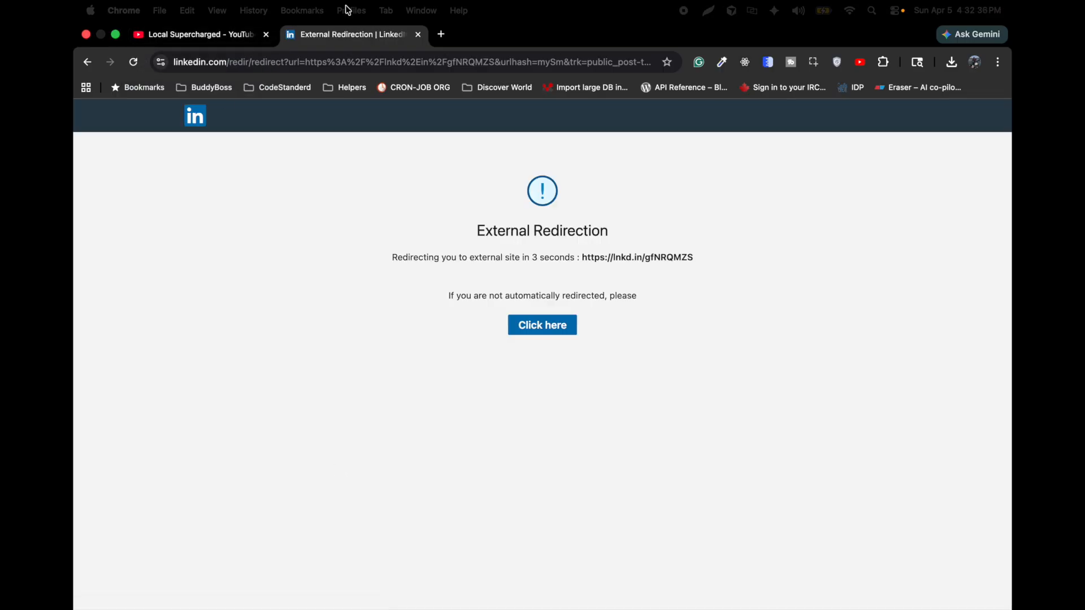
left_click(539, 323)
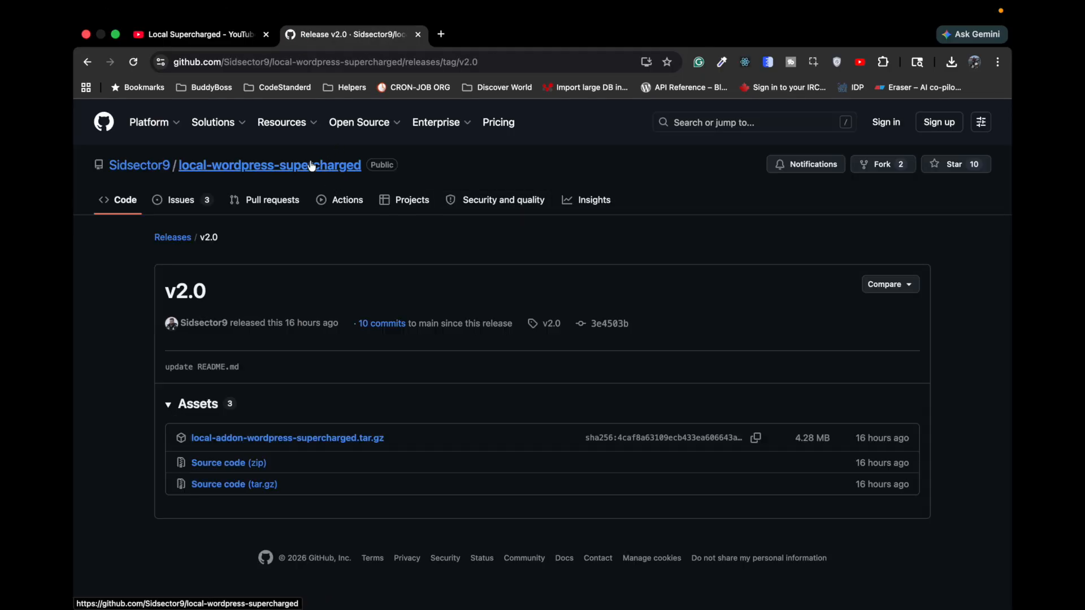
left_click(166, 240)
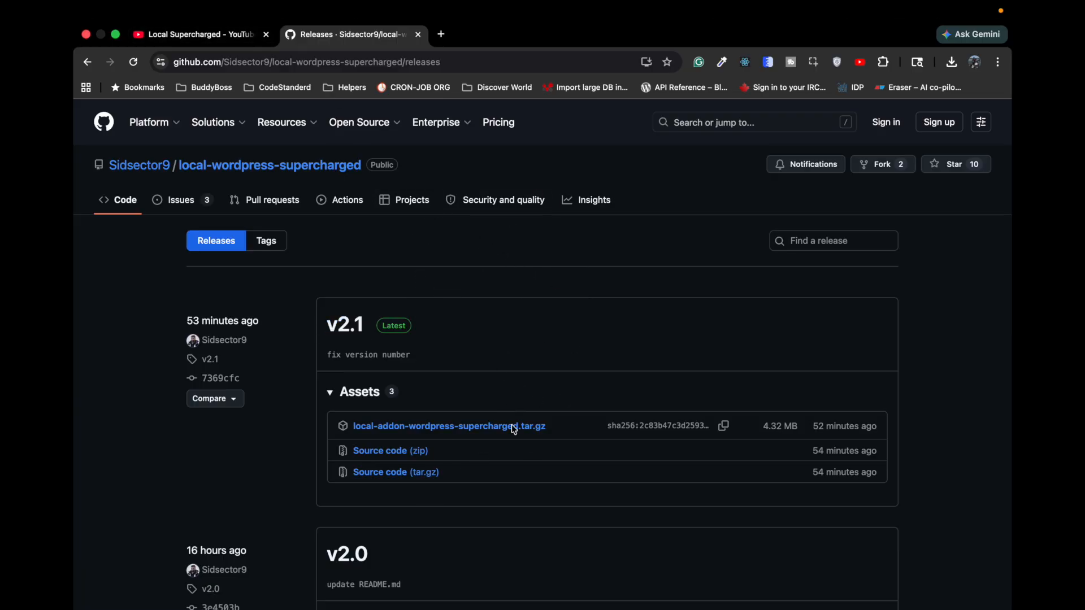
- Switch to Local and view the installed add-ons to check the version of Local WordPress Supercharged
mouse_move(505, 609)
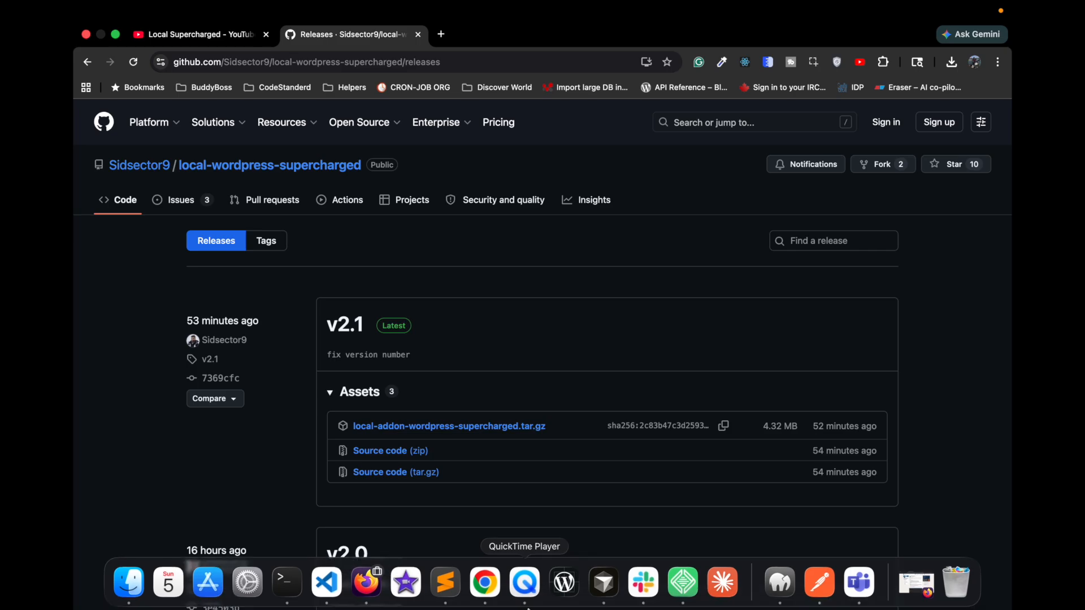
left_click(686, 591)
left_click(93, 221)
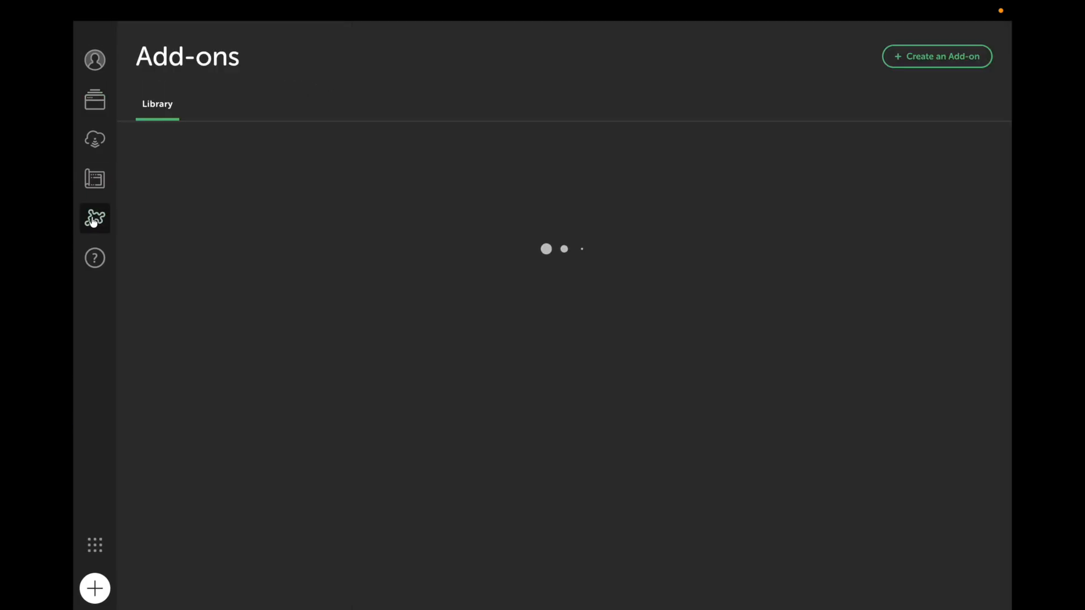
left_click(202, 110)
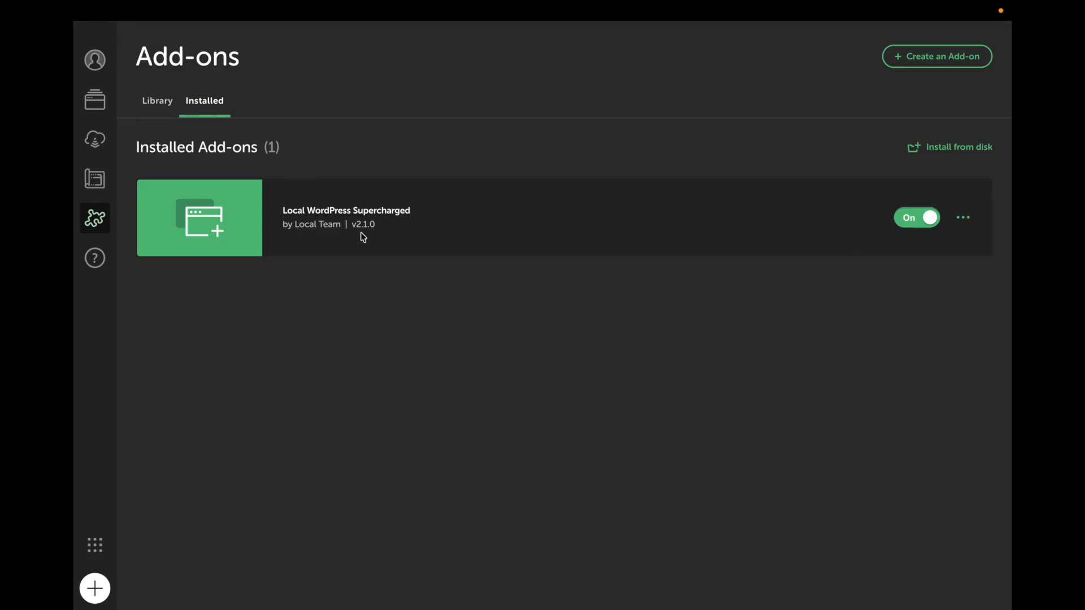
- Return to Chrome and open the Database Snapshots section of the local-wordpress-supercharged repository's README
key("ctrl+Left")
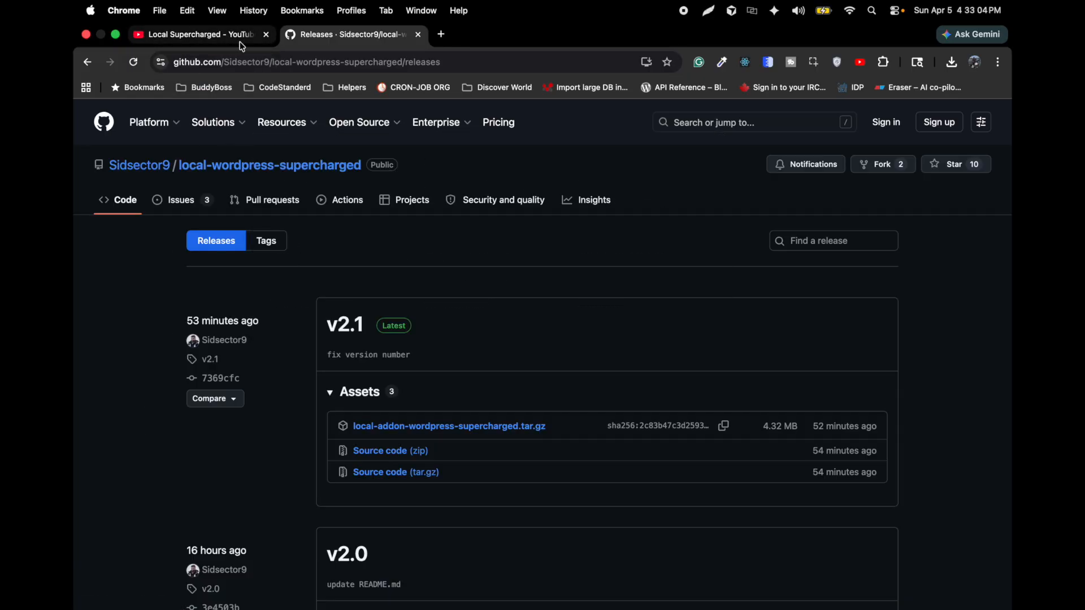
left_click(230, 167)
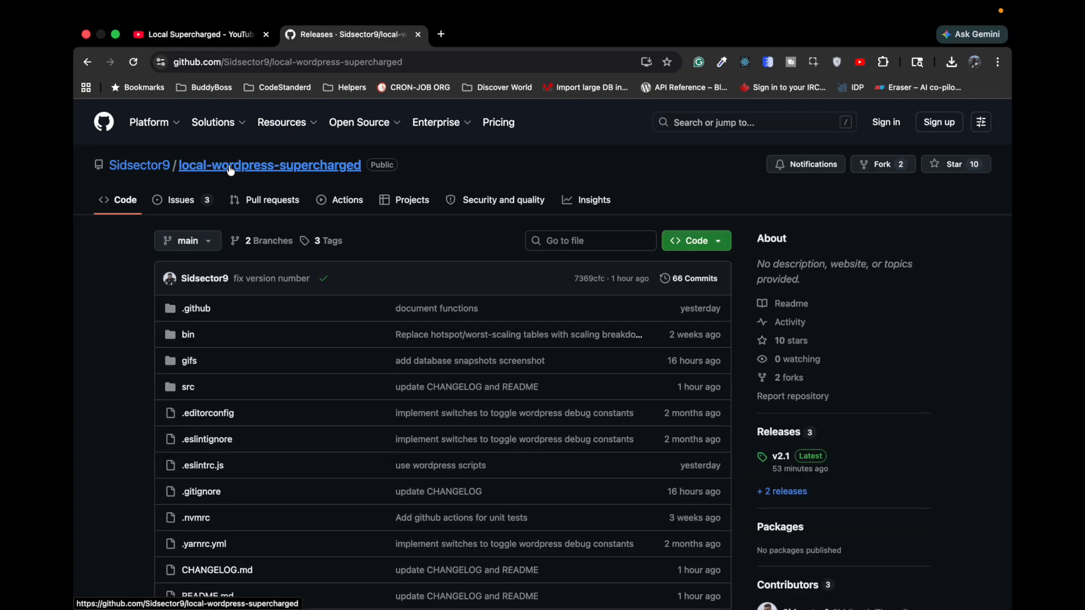
scroll(126, 468, "down", 10)
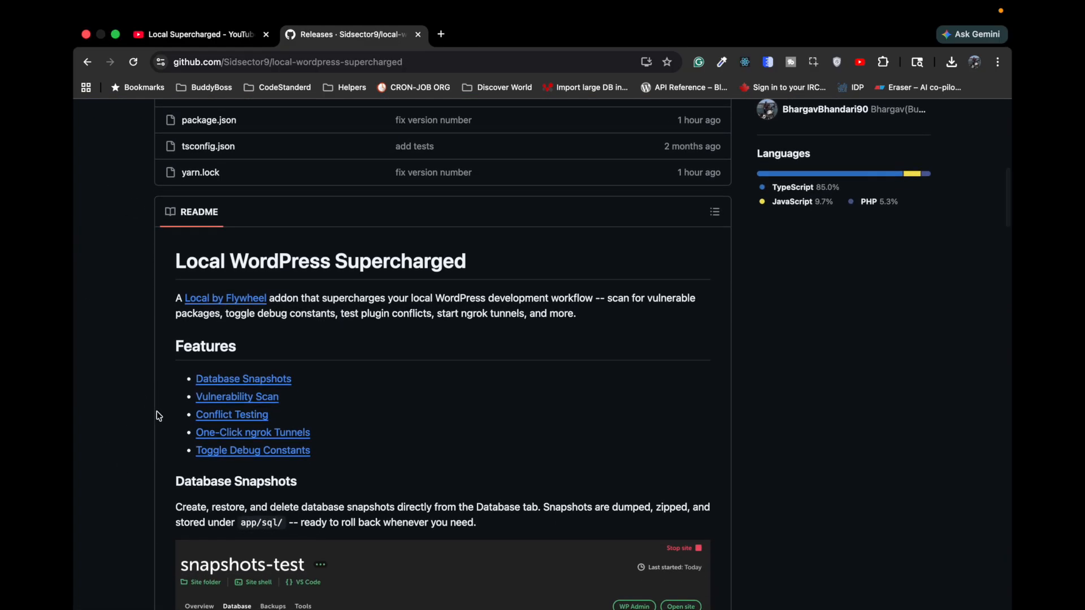
left_click(248, 384)
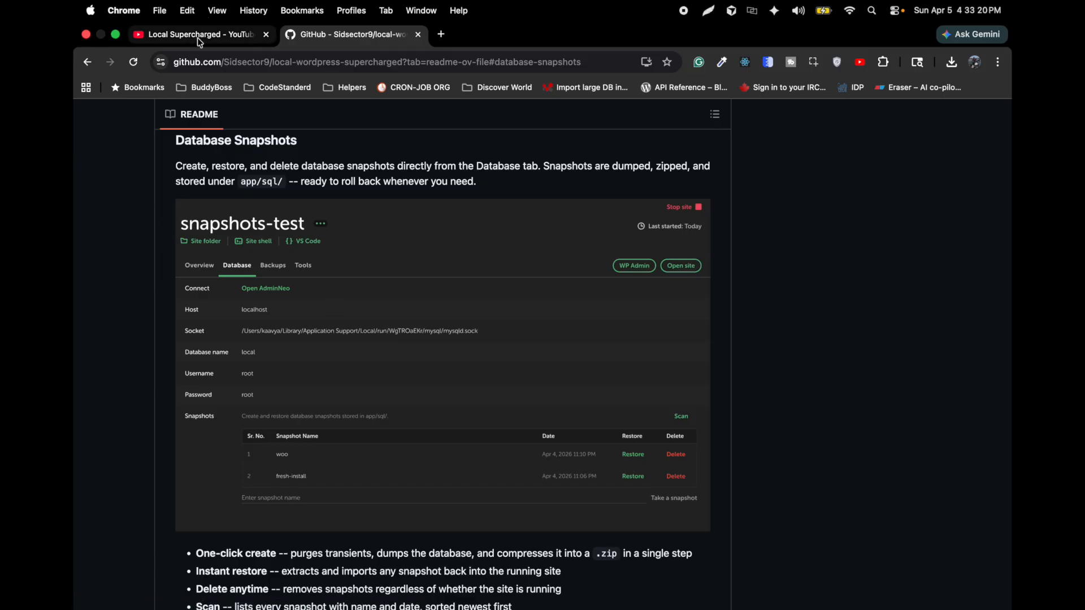
- Switch to Local and open the Vulnerability Scan tool for the testfp site
mouse_move(526, 607)
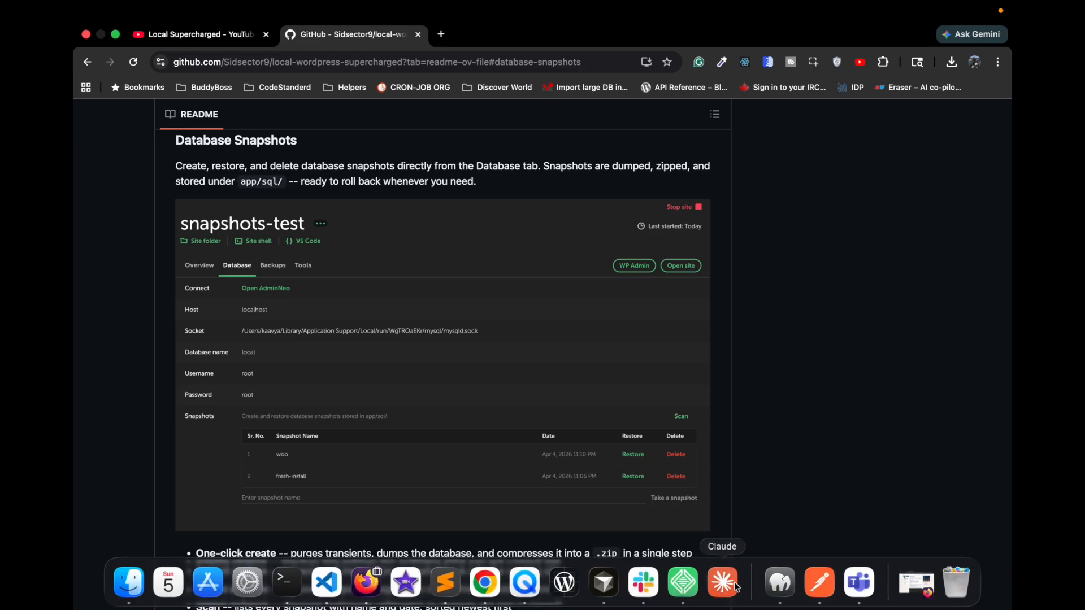
left_click(683, 585)
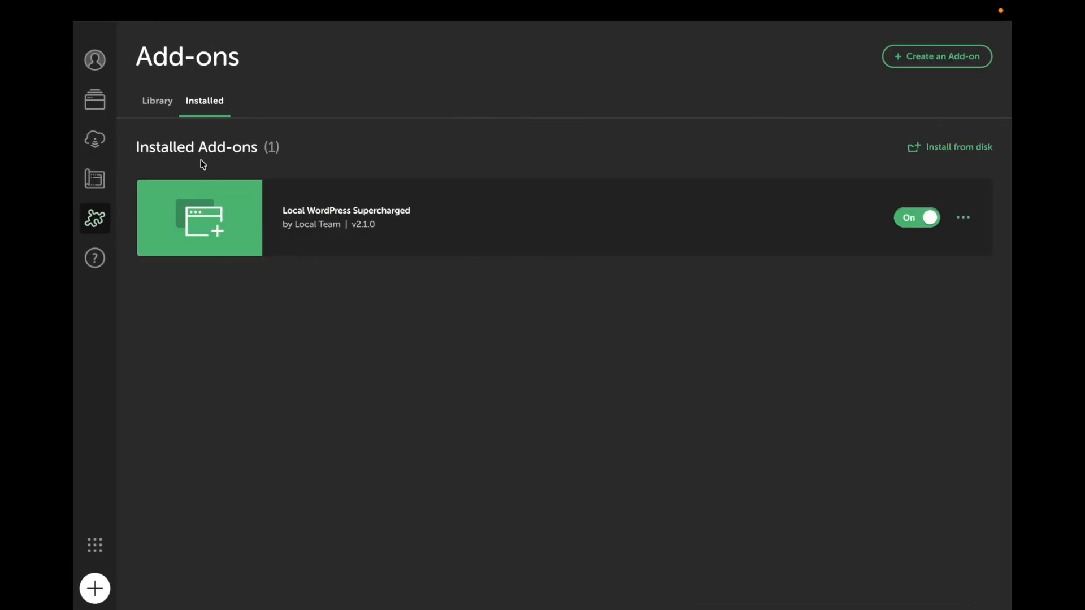
left_click(95, 109)
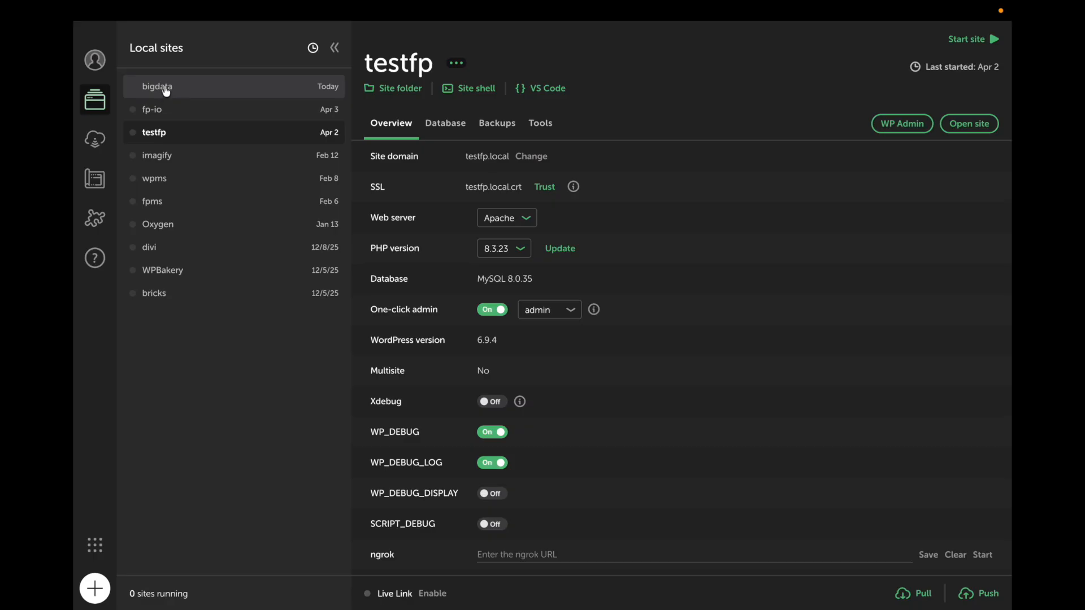
left_click(545, 127)
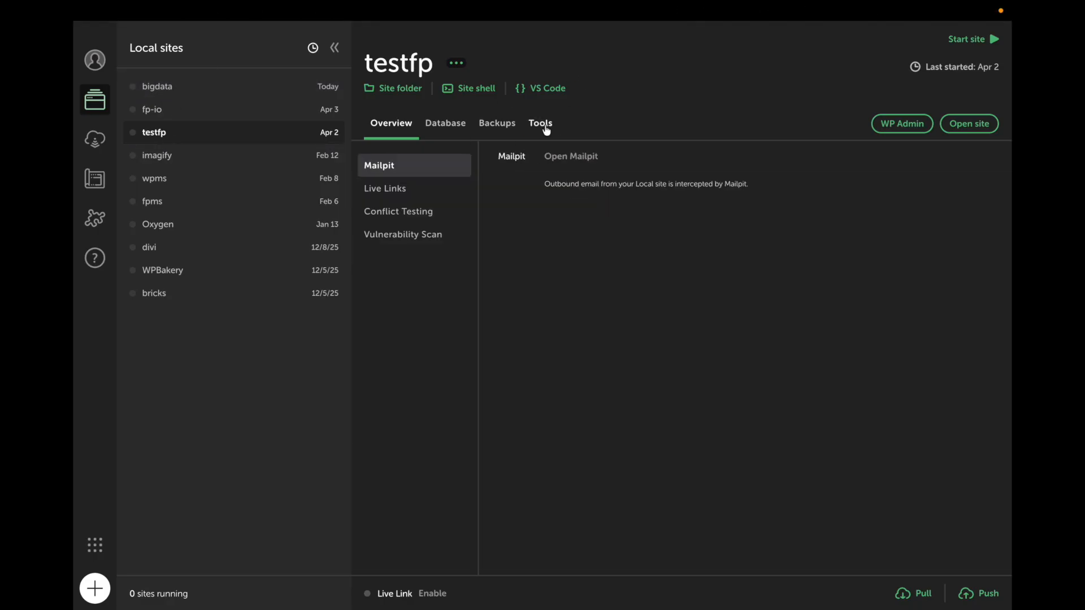
left_click(383, 234)
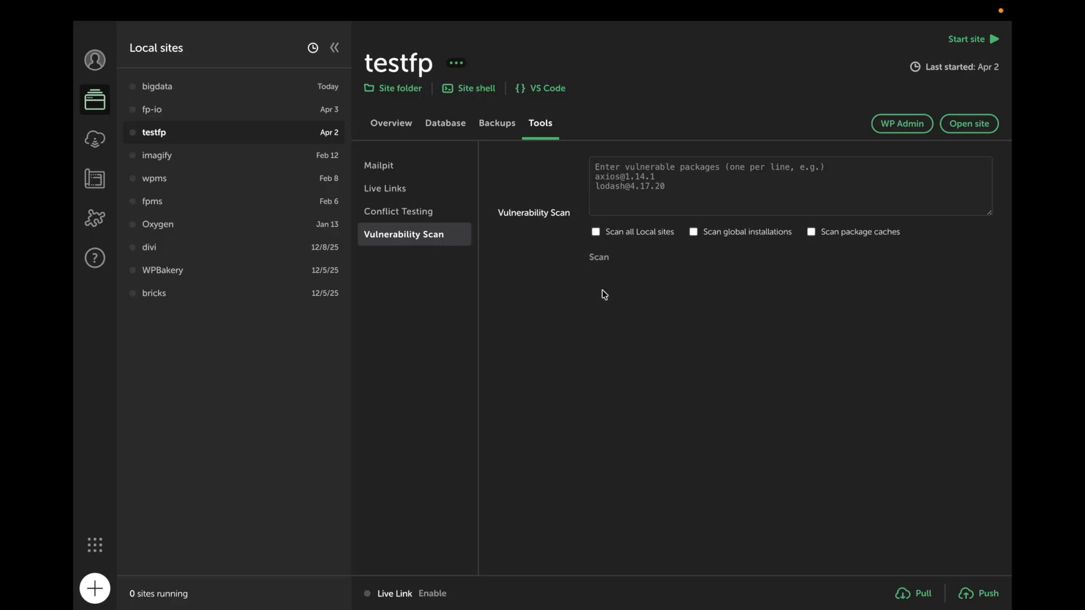
mouse_move(658, 608)
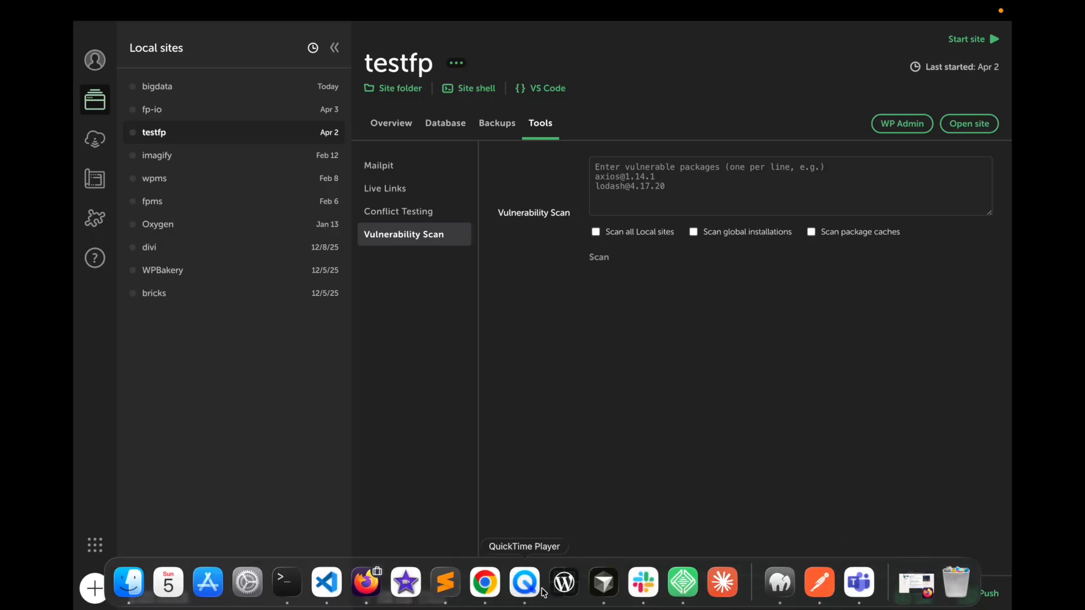
left_click(326, 583)
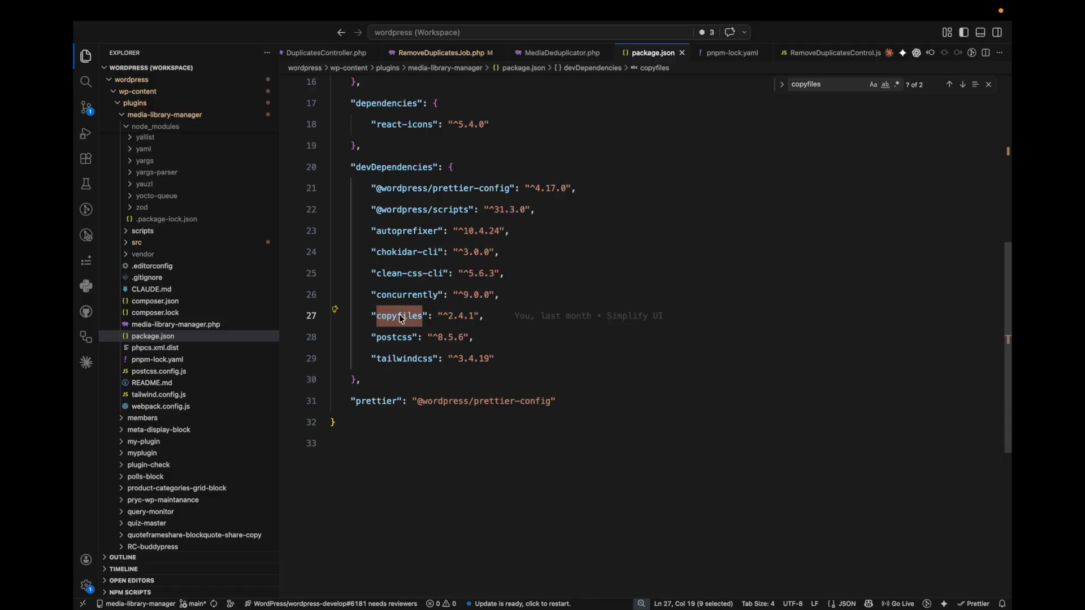
key("super+Tab")
left_click(684, 193)
type("copyfiles")
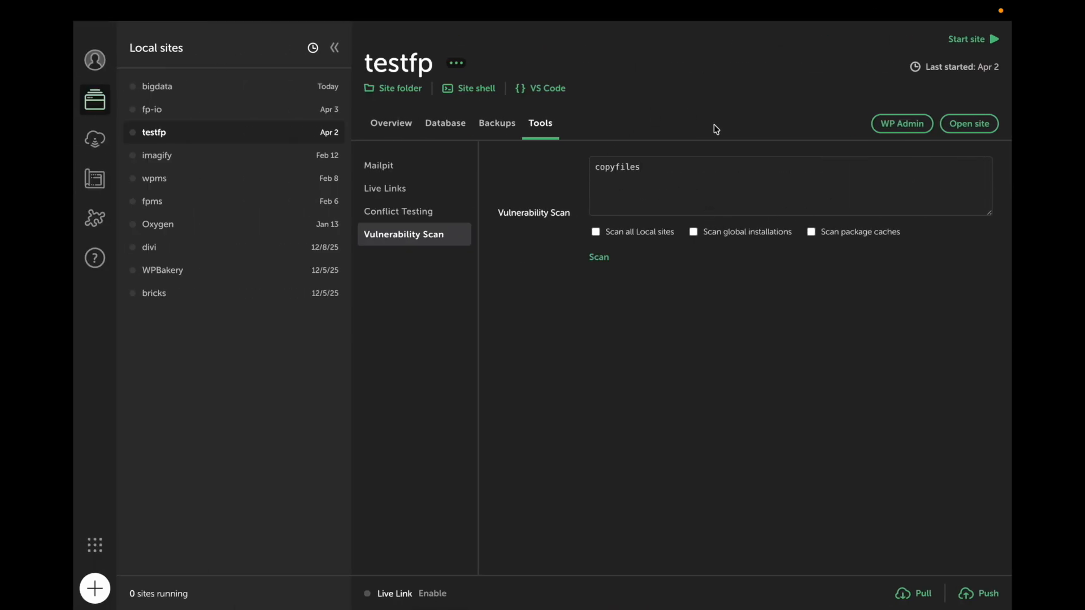
type("@")
key("super+Tab")
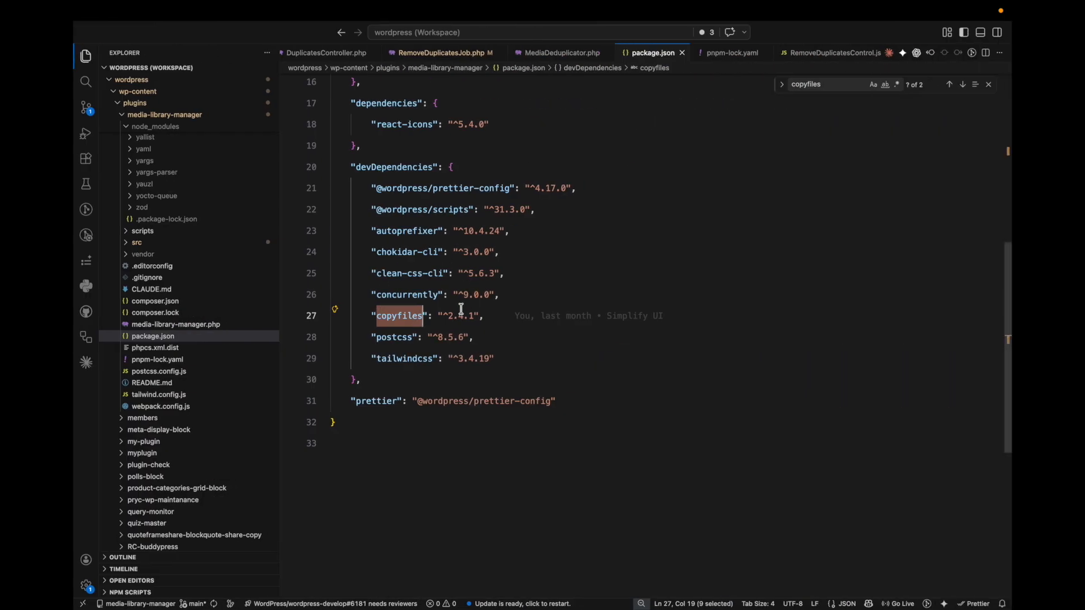
left_click_drag(448, 315, 475, 315)
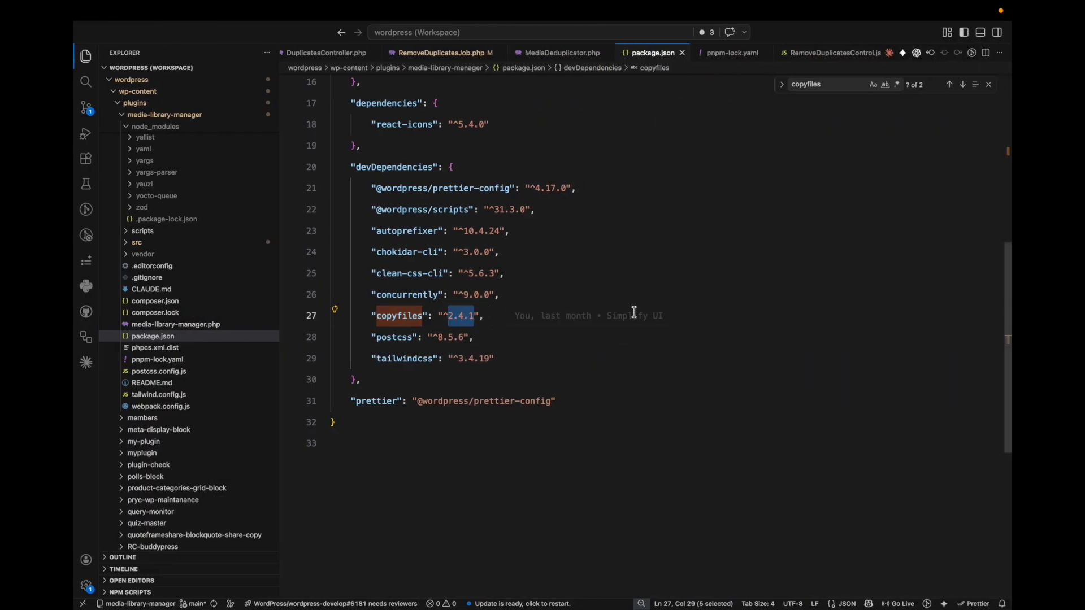
key("super+c")
key("super+Tab")
key("super+v")
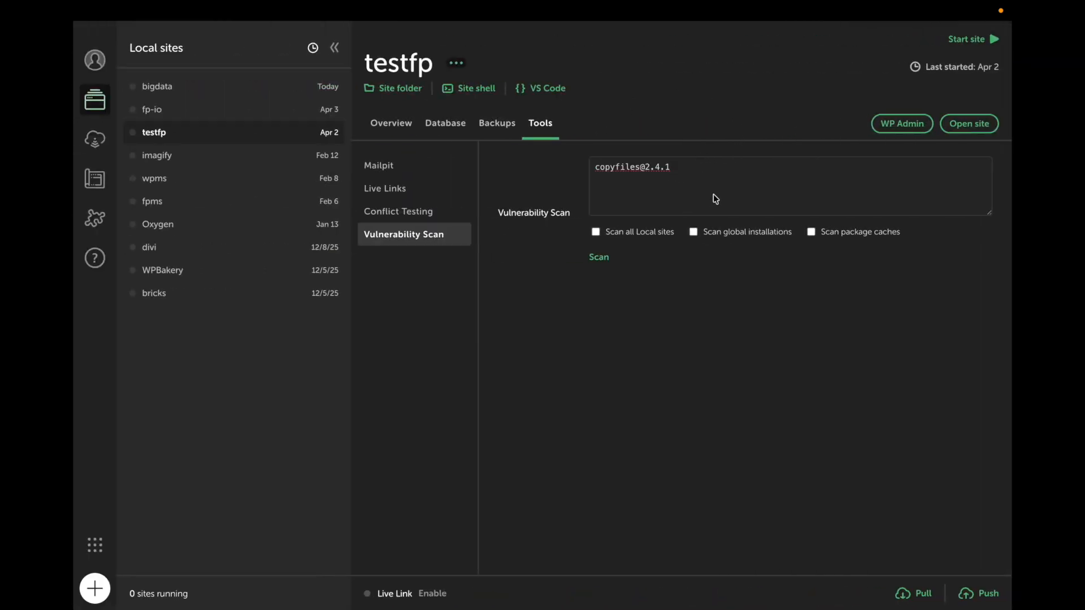
- Switch to VS Code and highlight the copyfiles version number in package.json to review it
key("super+Tab")
left_click_drag(443, 316, 475, 314)
left_click(453, 315)
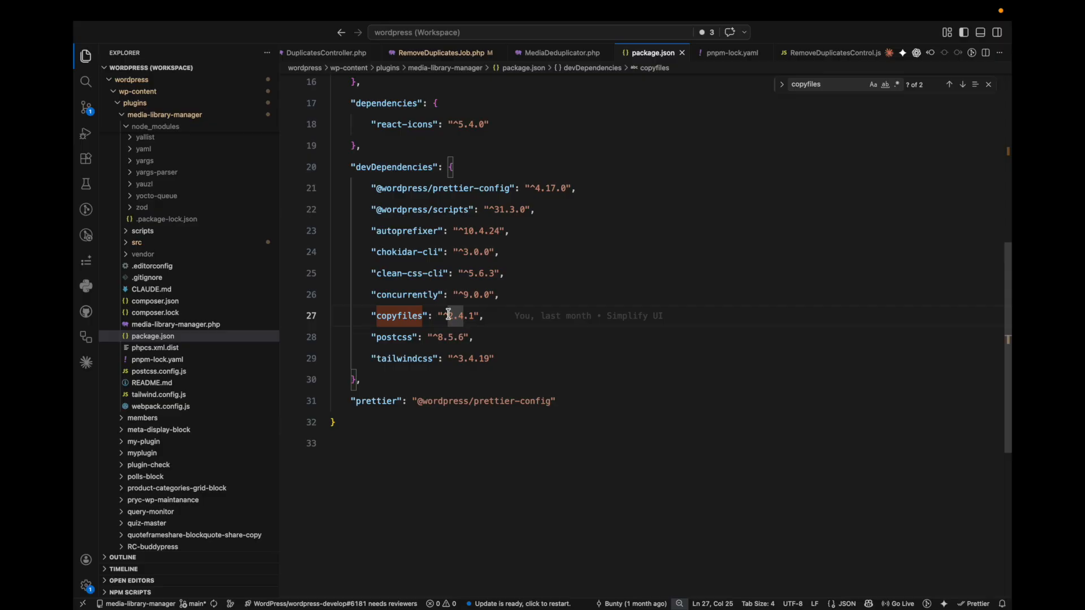
left_click_drag(449, 315, 475, 314)
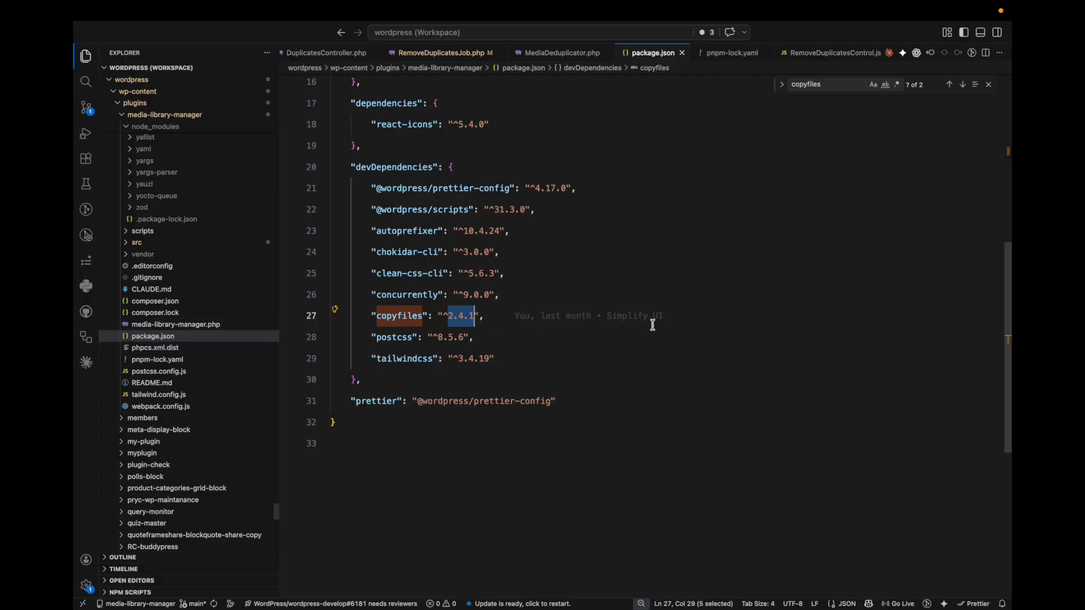
mouse_move(652, 325)
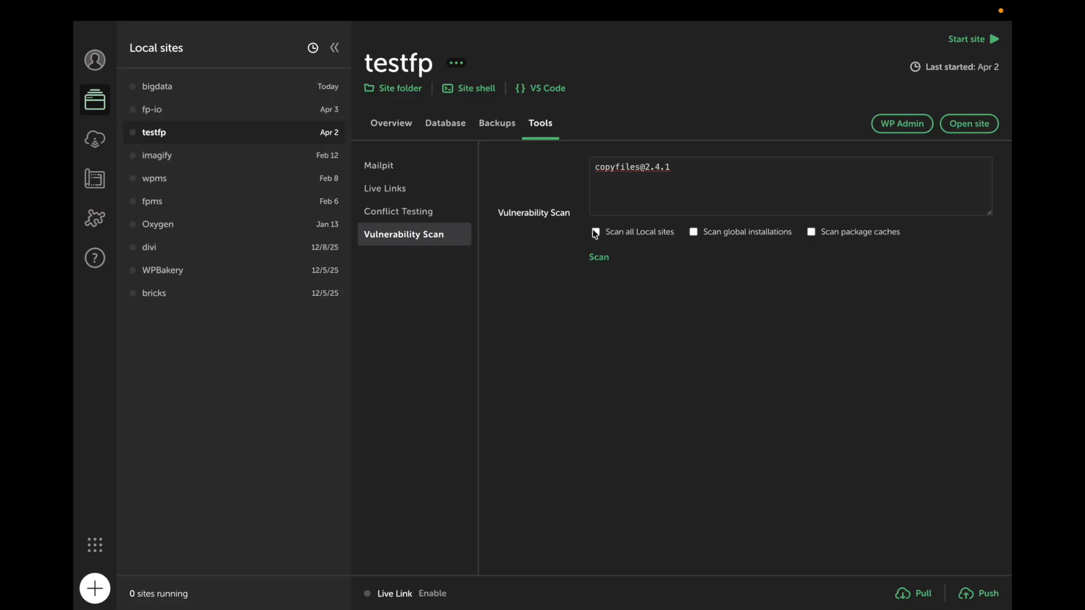
- Enable Scan all Local sites in Local's vulnerability scanner and run the scan for the entered package
left_click(595, 233)
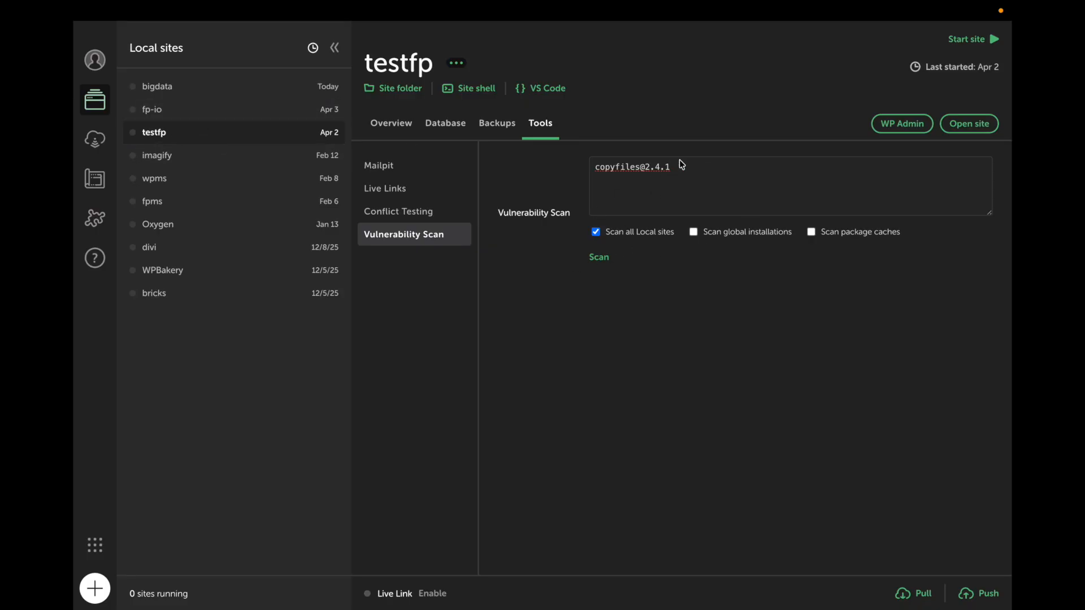
left_click(598, 257)
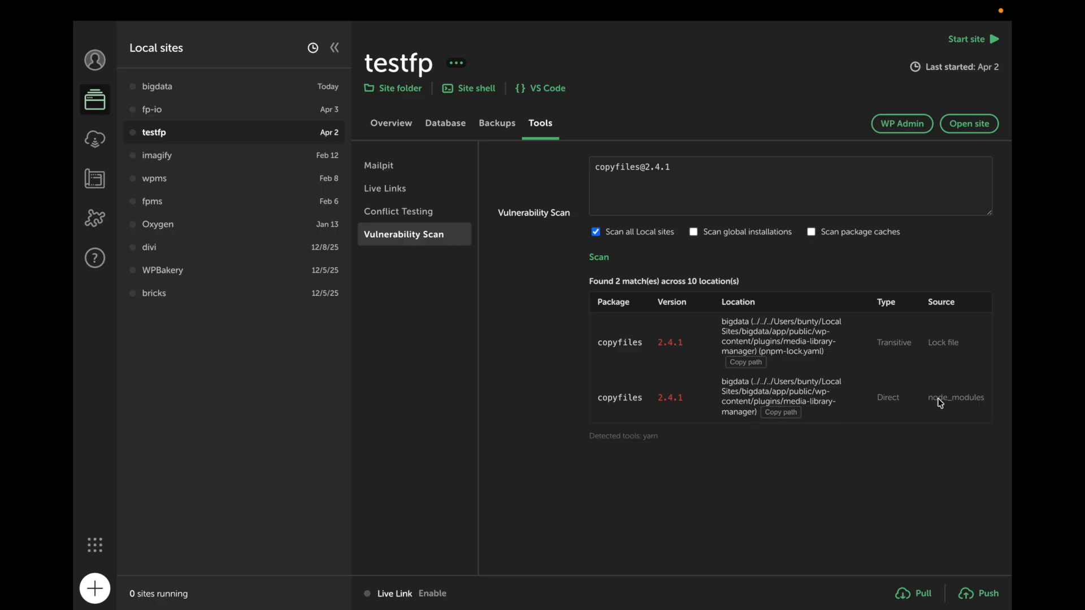
left_click(950, 348)
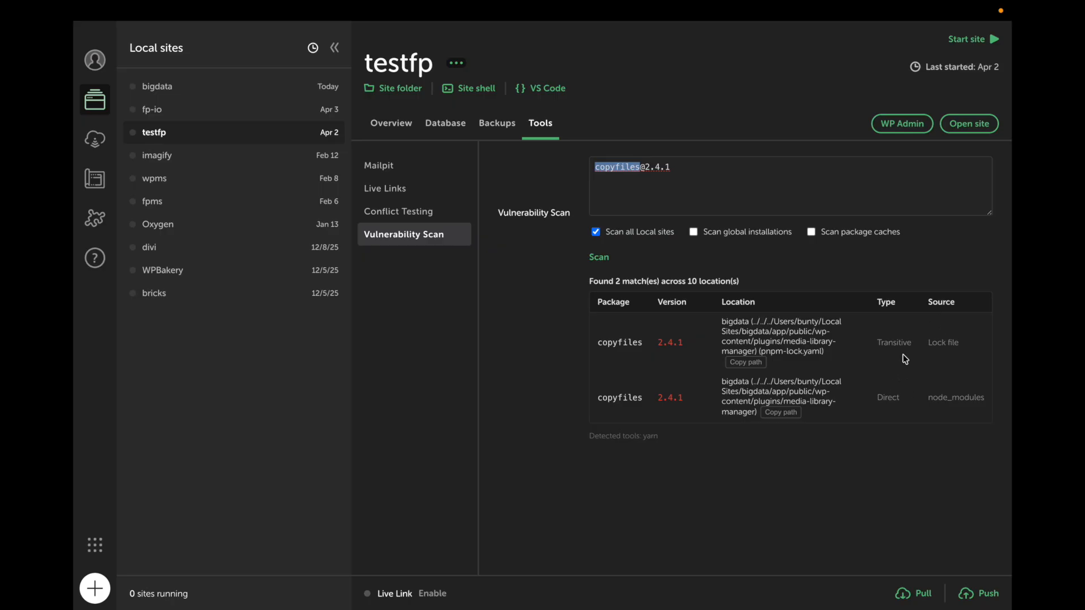
key("ctrl+Right")
key("ctrl+Left")
double_click(627, 168)
left_click(696, 177)
- Copy the location paths of both copyfiles matches, the lock file one and the node_modules one
left_click(744, 361)
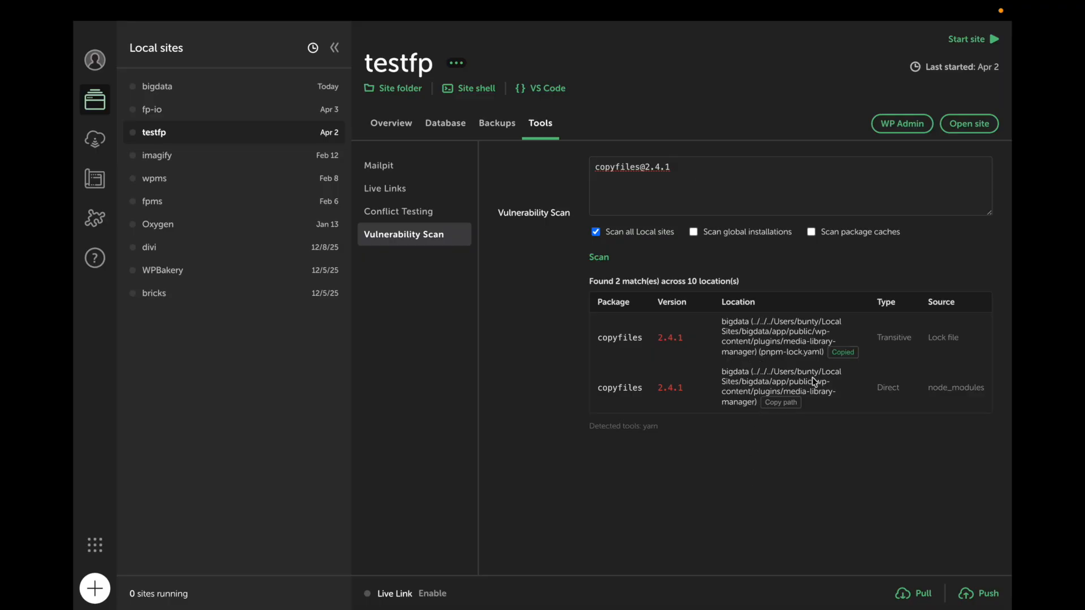
left_click(781, 402)
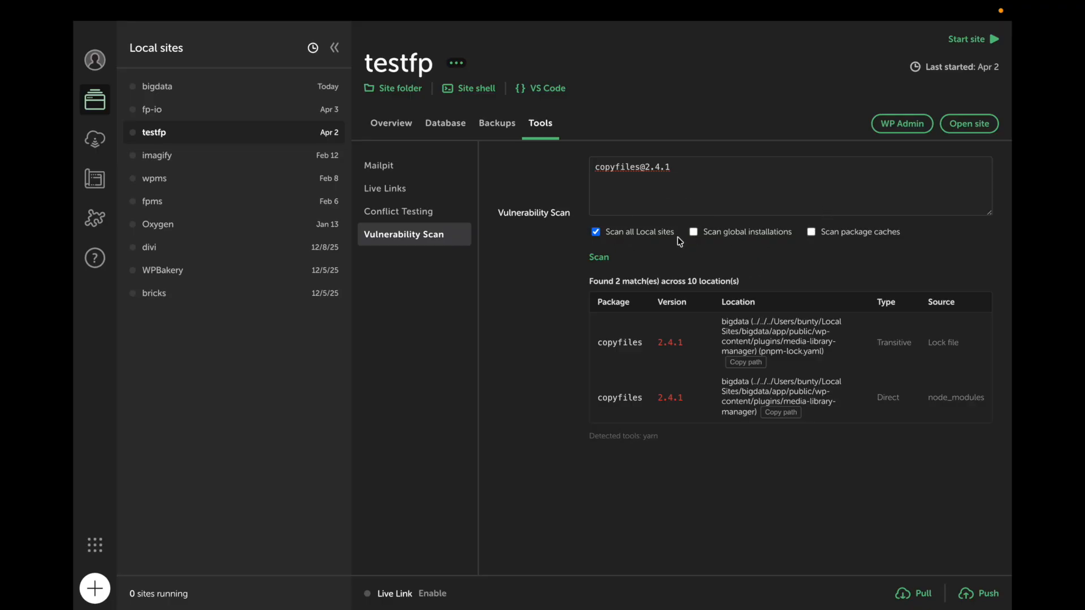
- Toggle the Scan all Local sites, Scan global installations and Scan package caches options of the vulnerability scan
left_click(595, 232)
left_click(694, 232)
left_click(812, 232)
- Show the bricks site's database details, start the site and open its WordPress admin in the browser
left_click(450, 125)
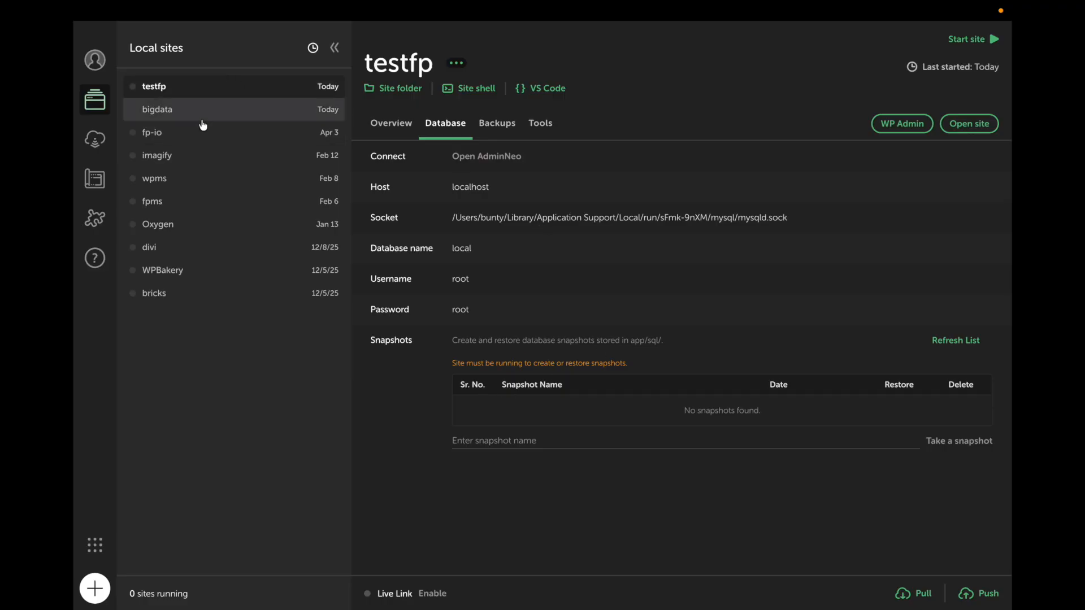
left_click(169, 299)
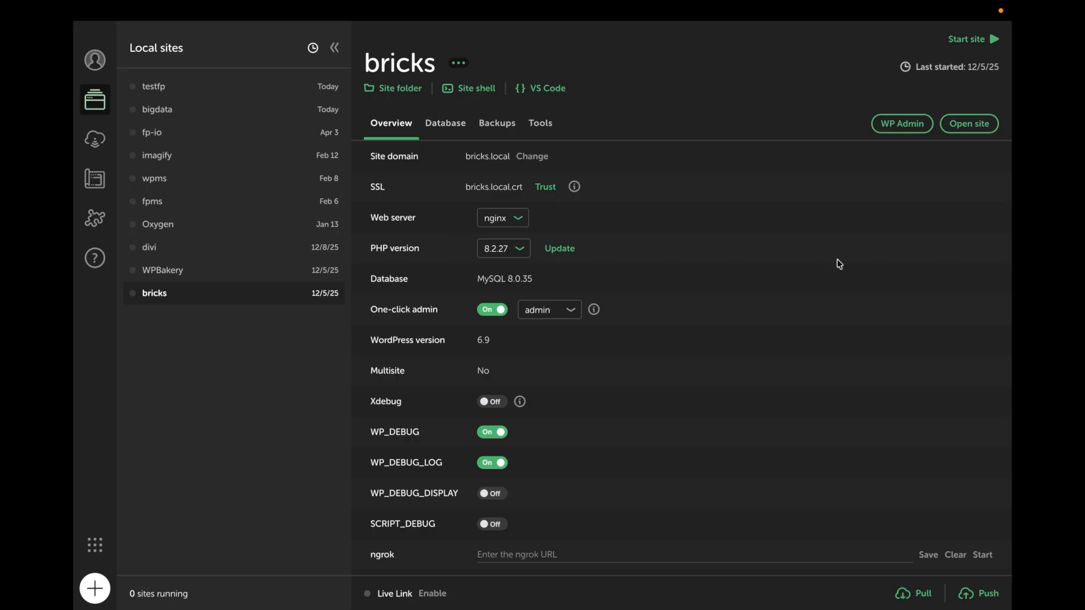
left_click(435, 123)
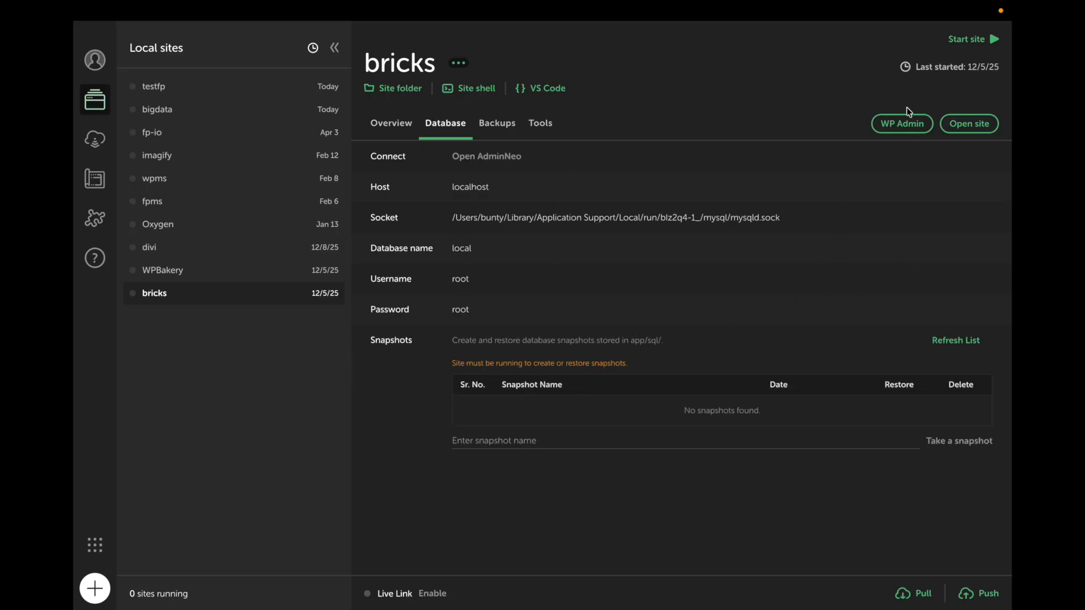
left_click(976, 40)
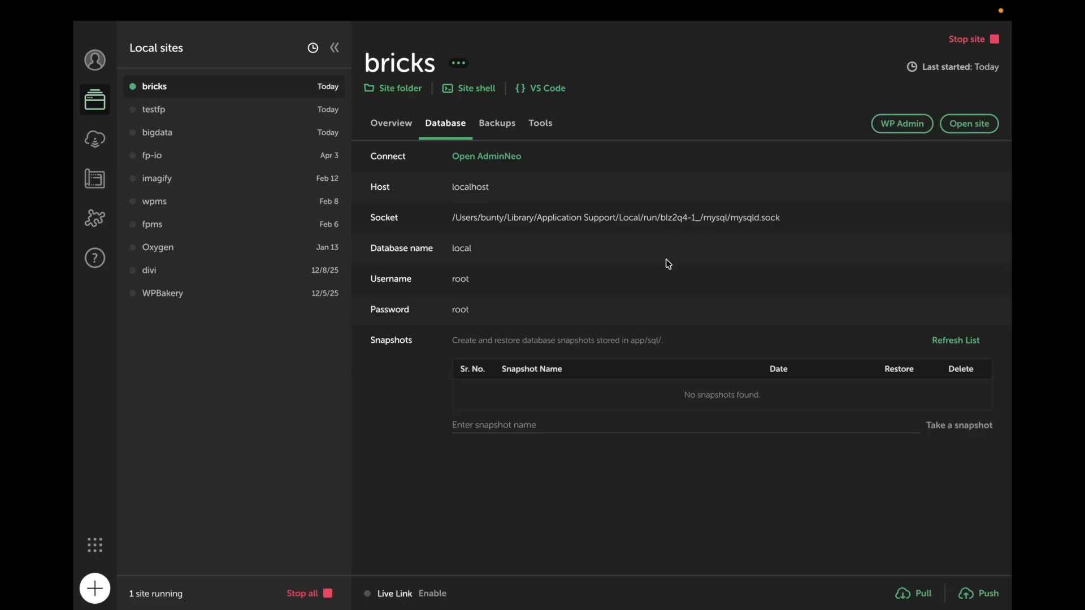
left_click(901, 124)
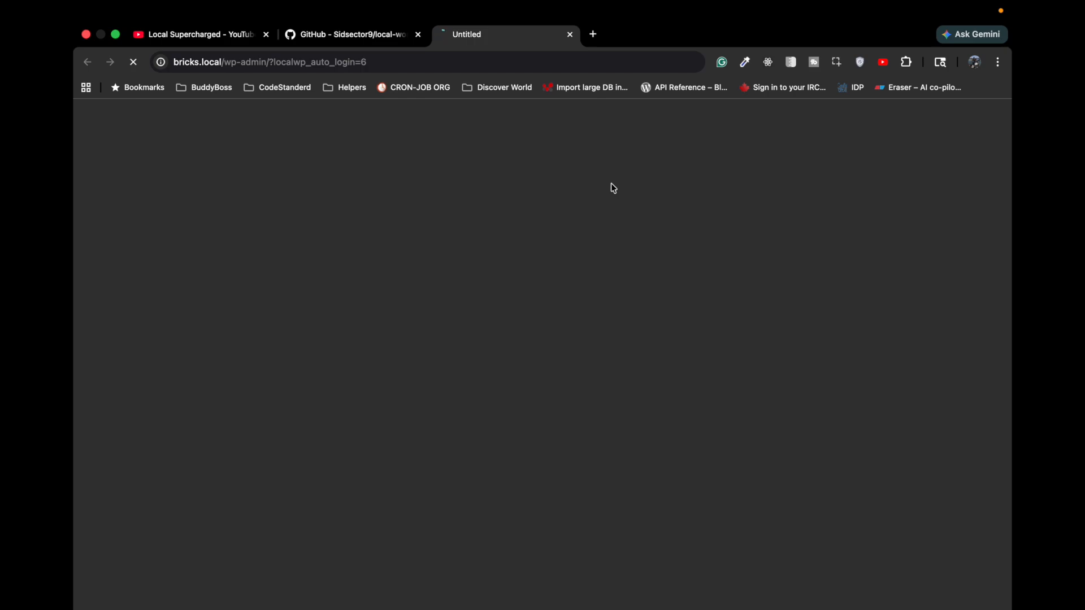
key("ctrl+Left")
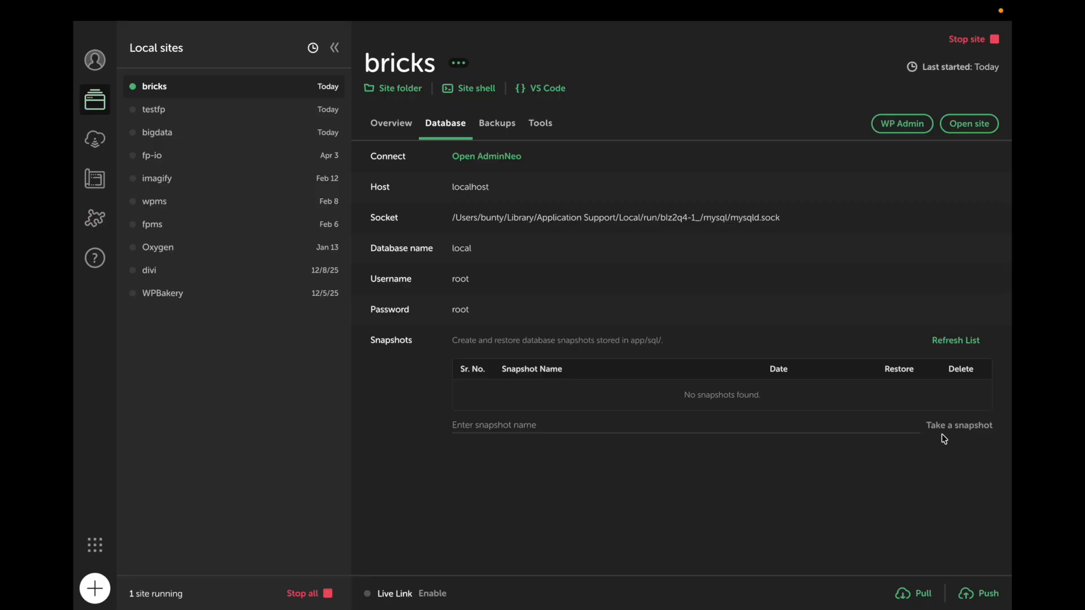
key("ctrl+Right")
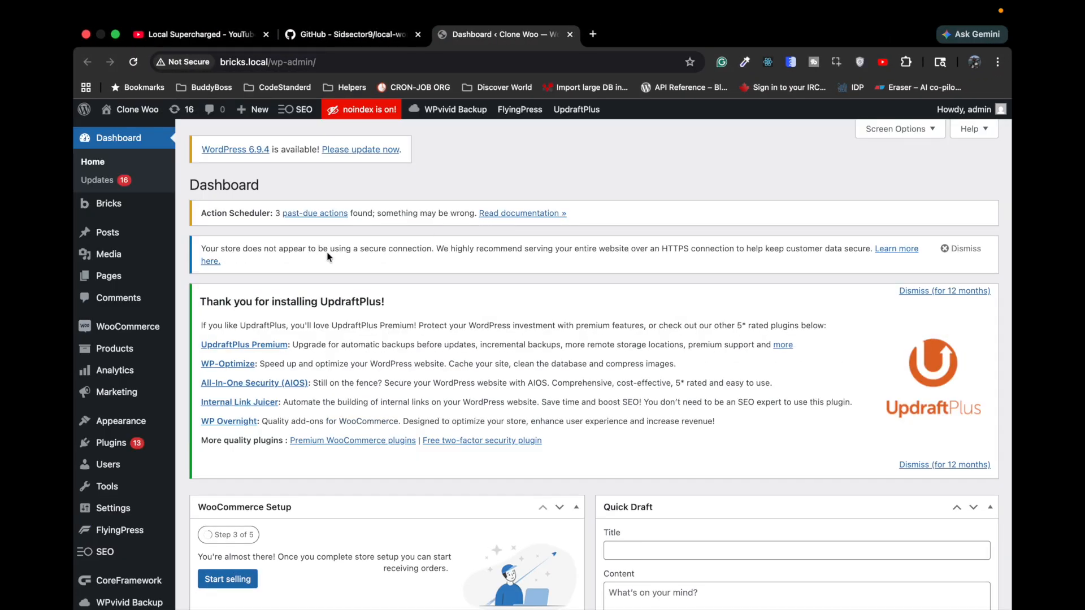
- Hide the noindex?, nofollow? and Score columns in the WordPress Posts list and apply the screen options
left_click(107, 232)
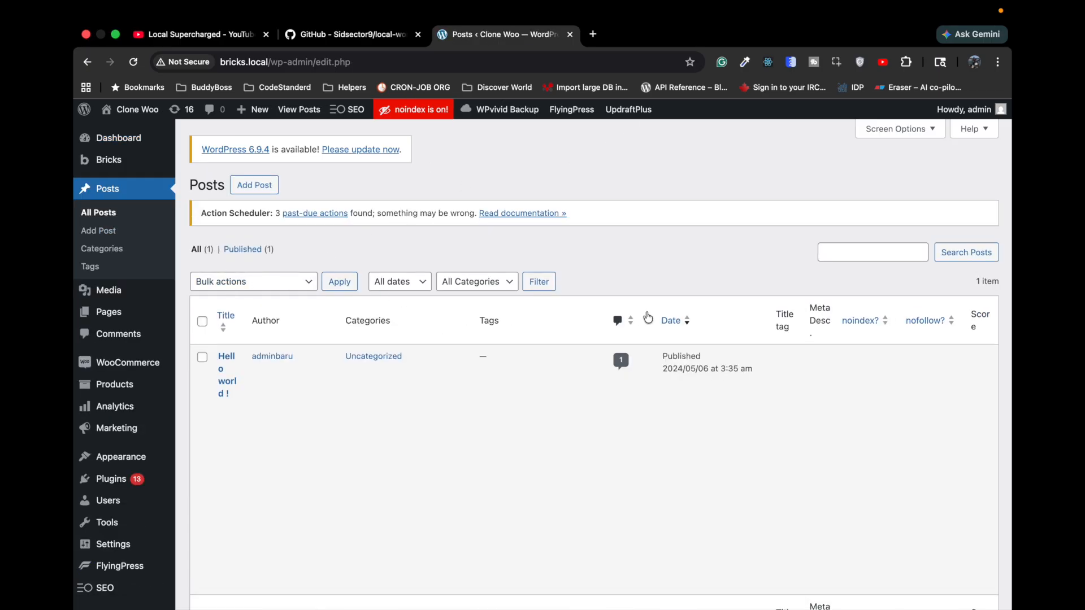
left_click(912, 137)
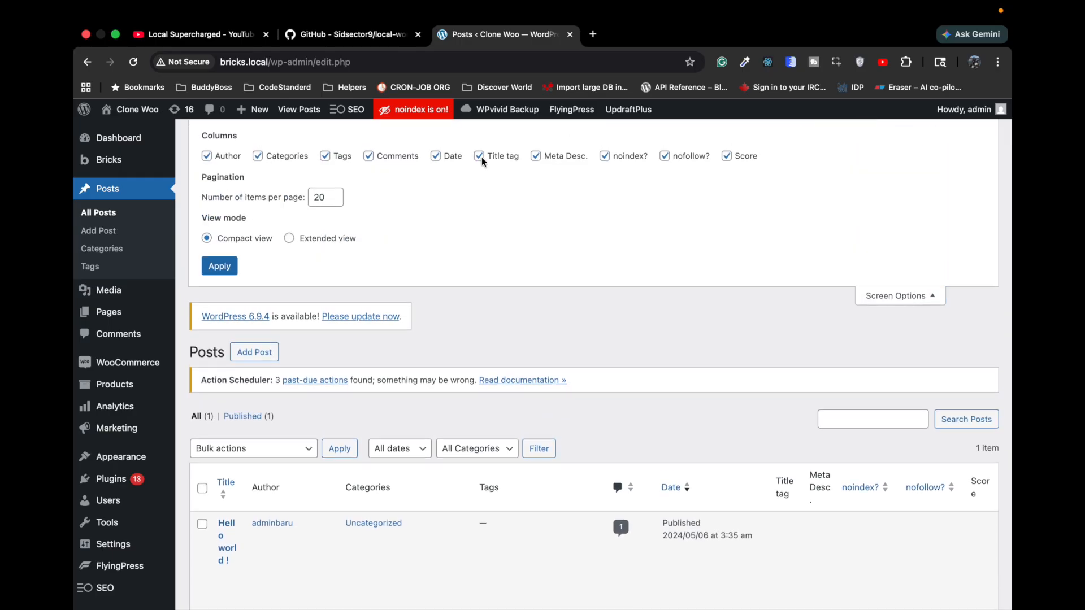
left_click(673, 158)
left_click(628, 157)
left_click(728, 156)
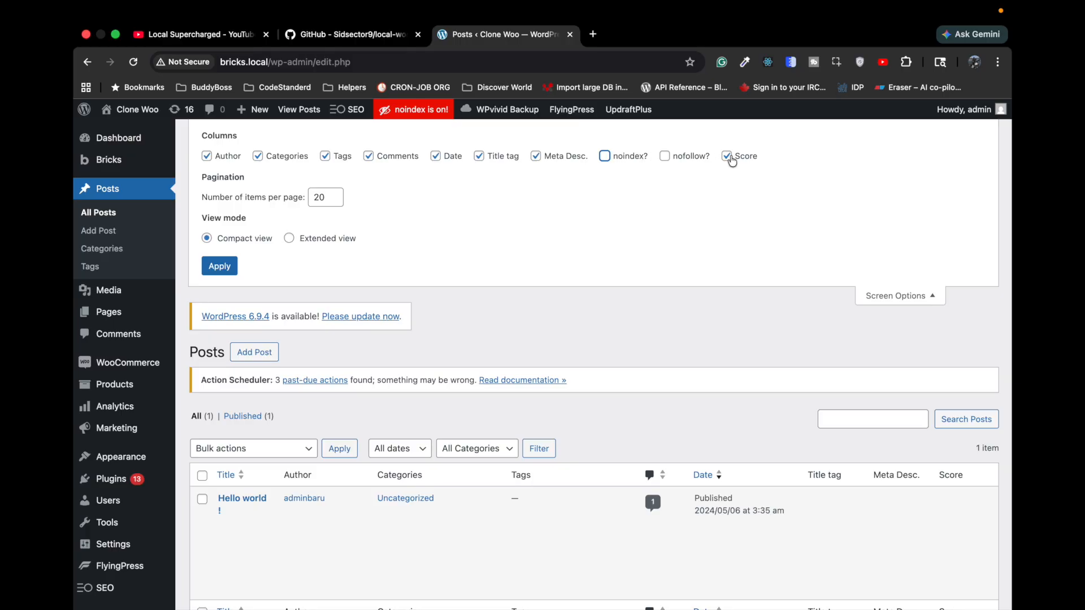
left_click(230, 265)
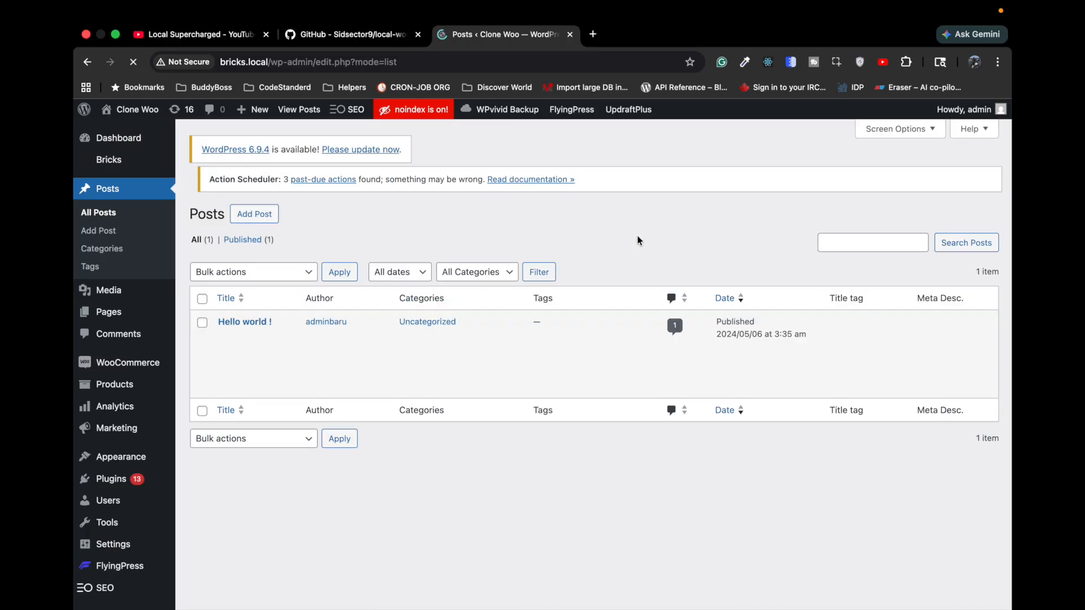
- Switch back to Local and take a database snapshot of the bricks site named Before New Post
key("ctrl+Left")
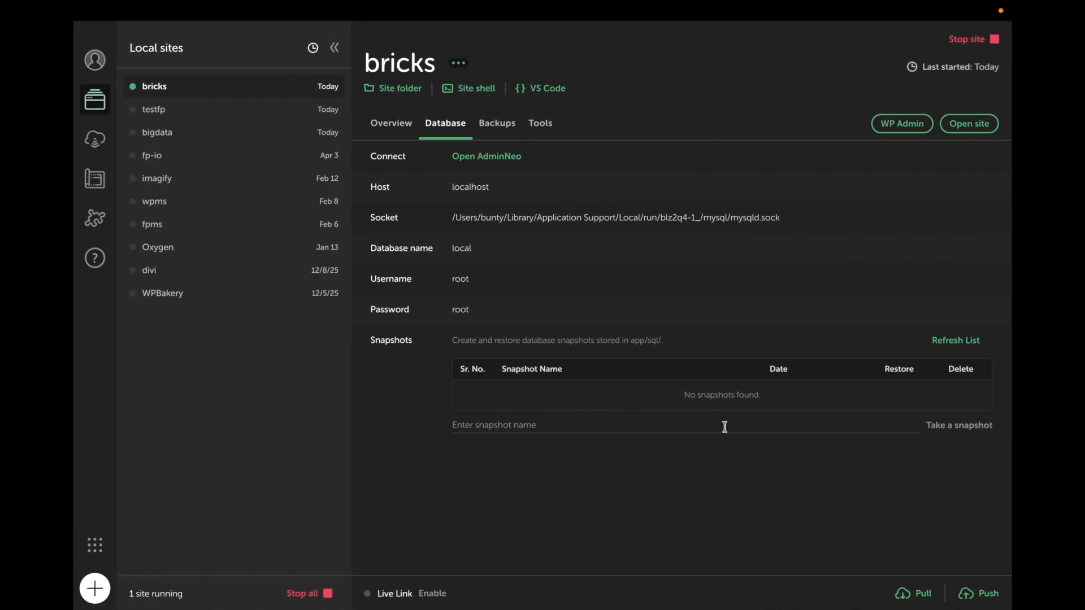
type("Before New Post")
left_click(951, 428)
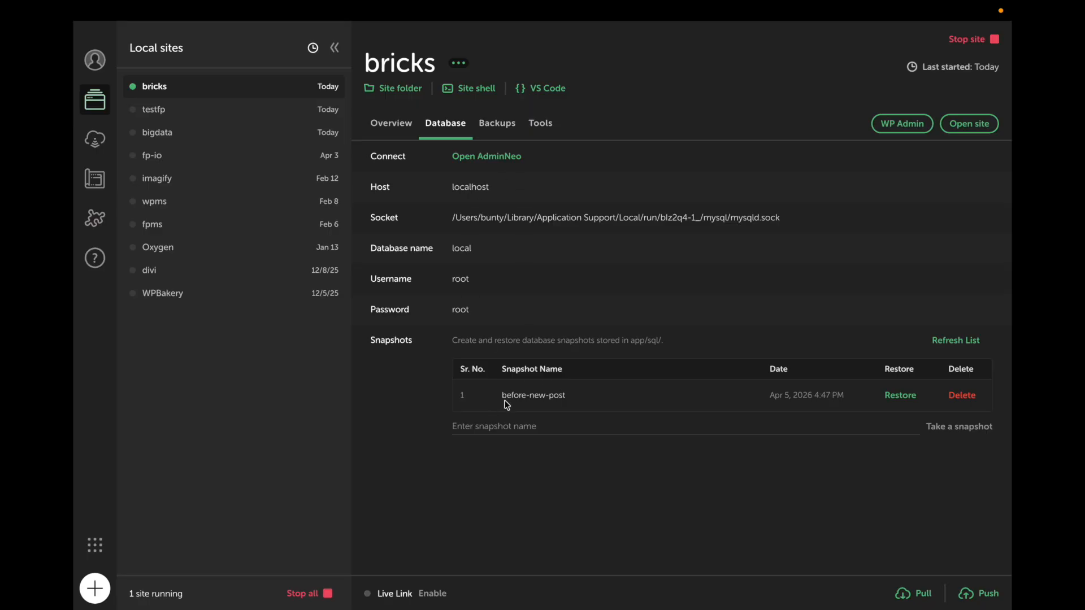
- Switch to the browser and create a post titled New Post with the paragraph "This is new post"
key("ctrl+Right")
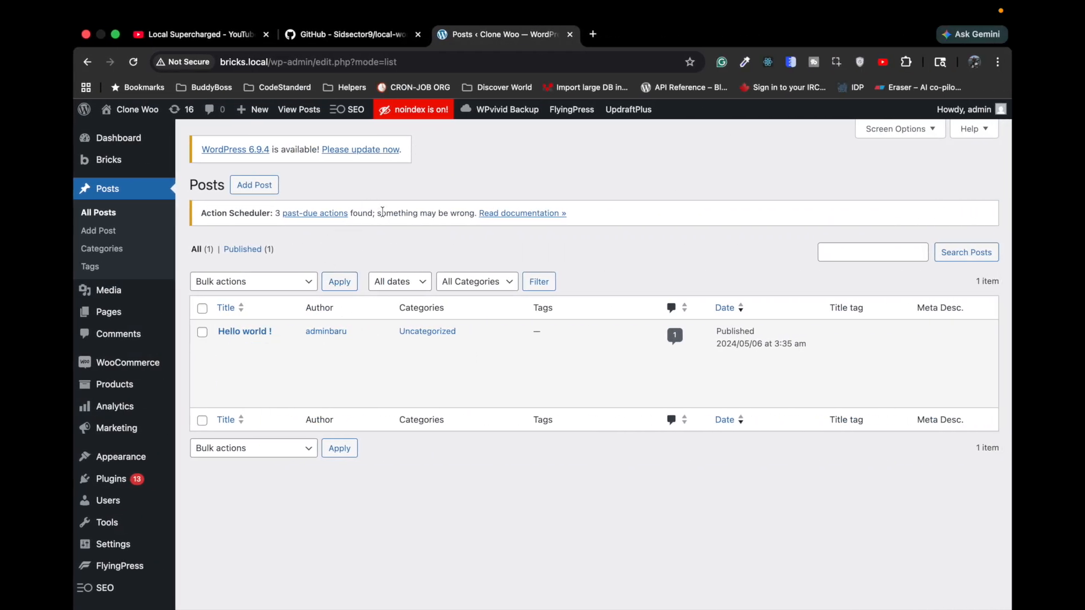
left_click(249, 184)
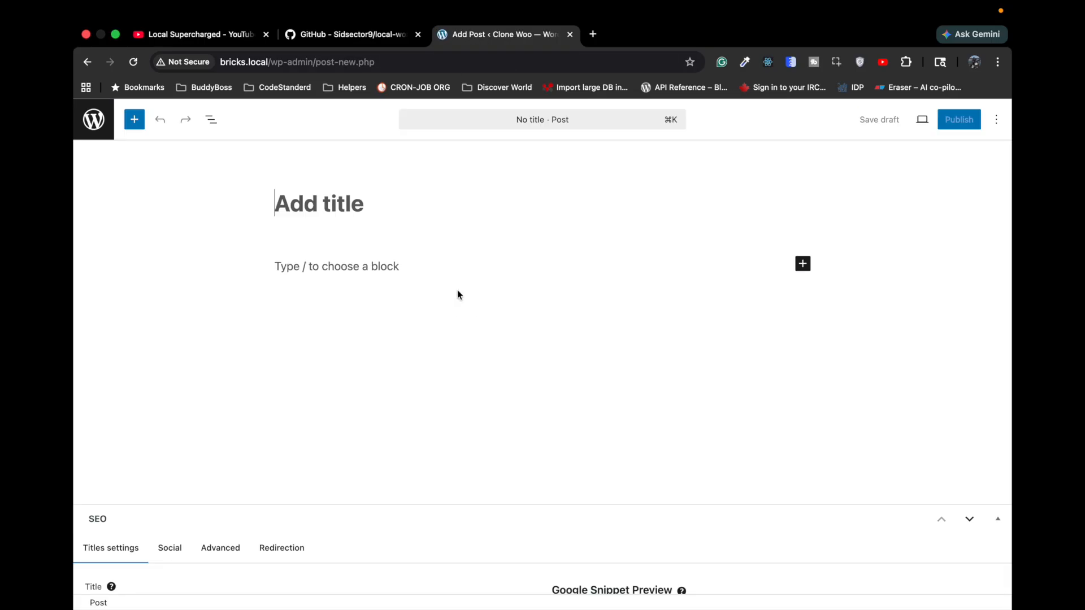
type("Ne")
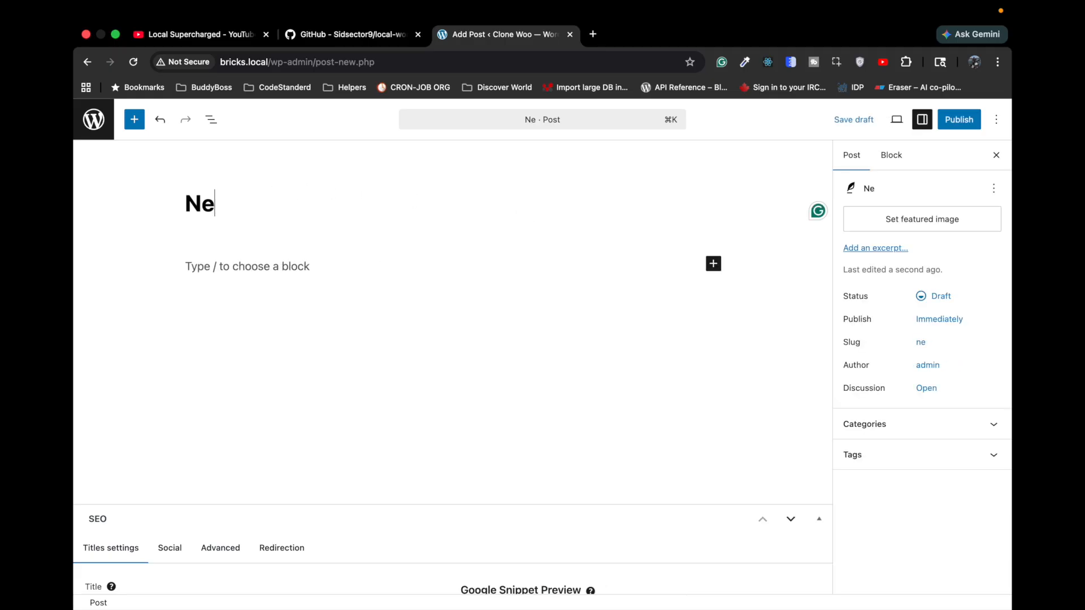
type("w Post")
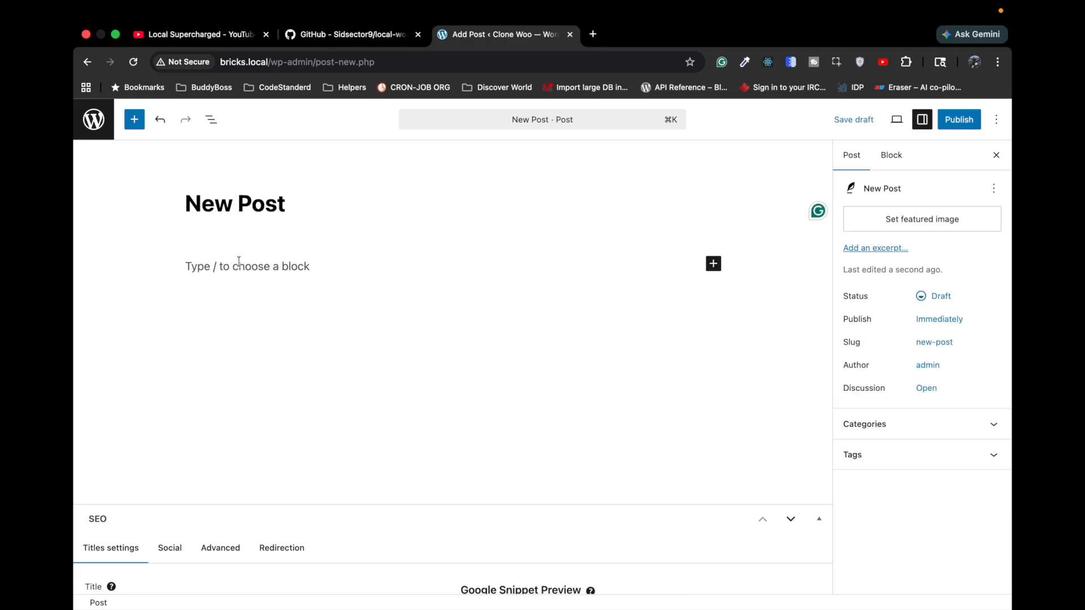
left_click(239, 261)
type("This is new pos")
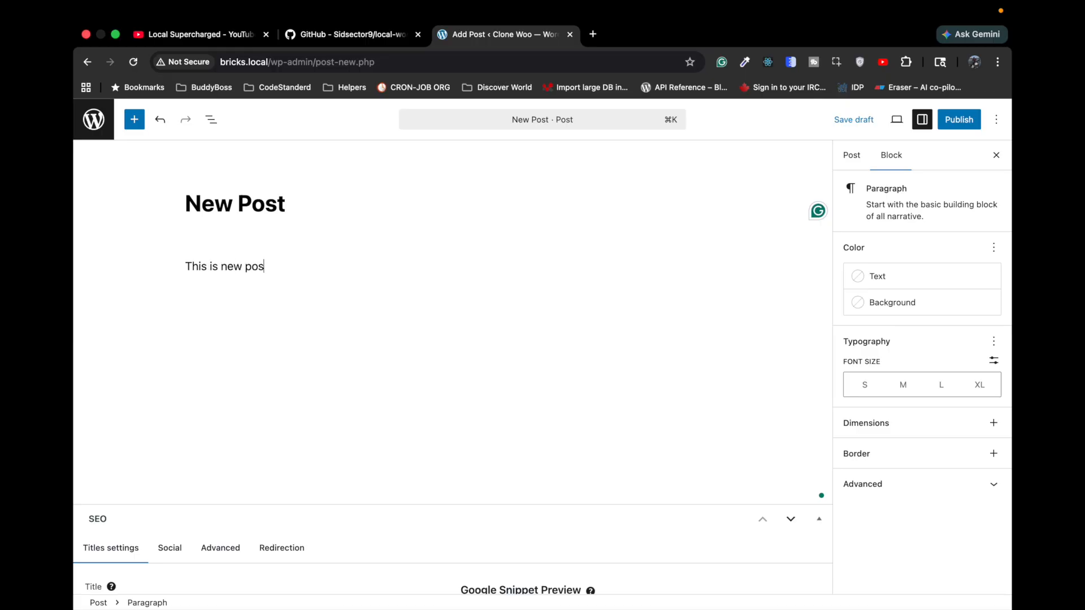
type("t")
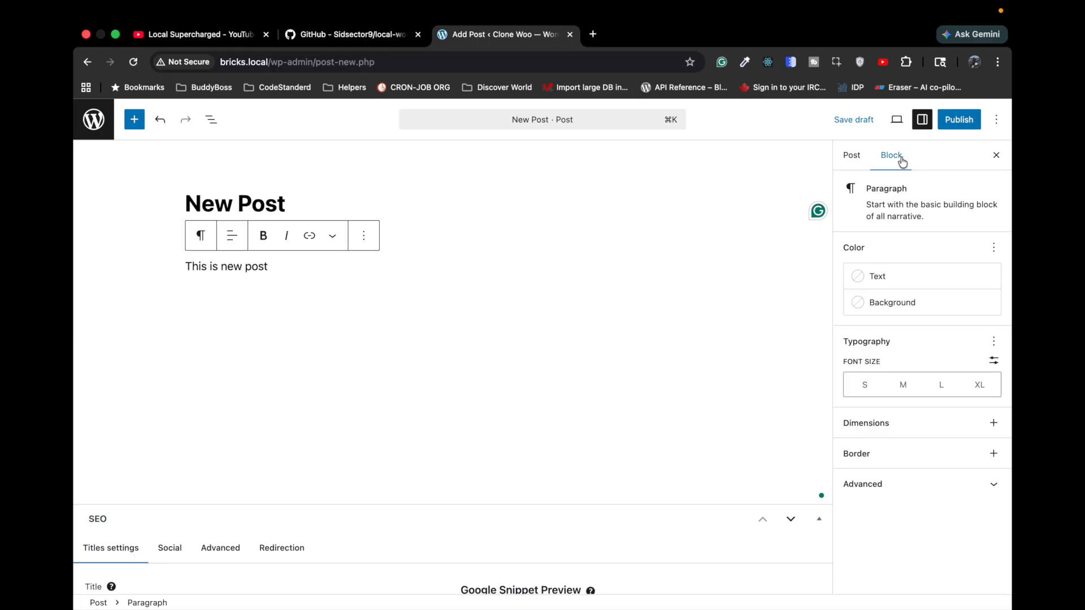
- Publish the new post and return to the Posts list
left_click(947, 119)
left_click(947, 119)
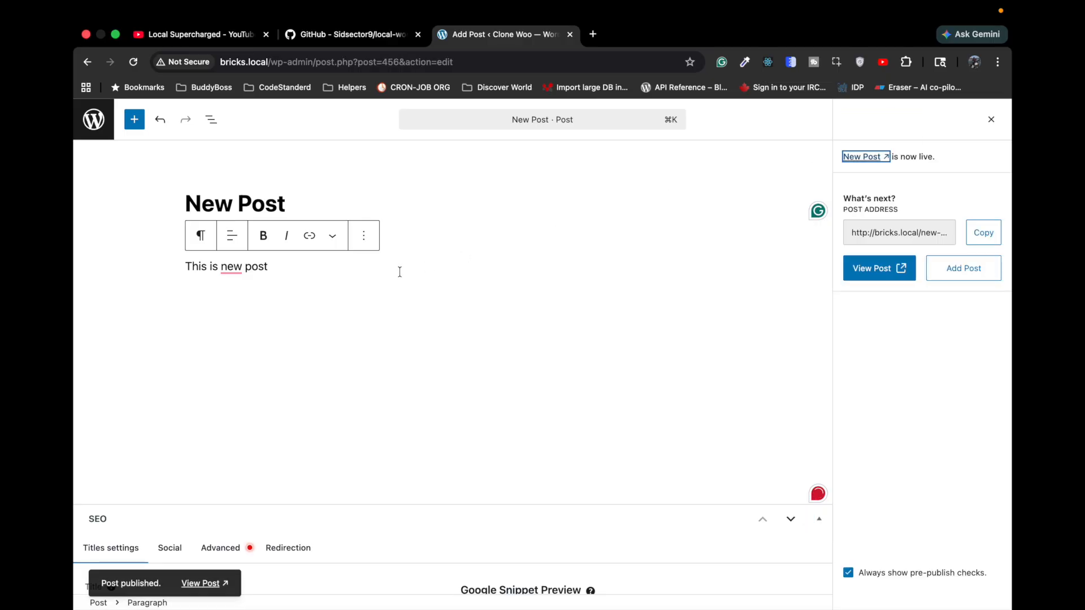
left_click(92, 118)
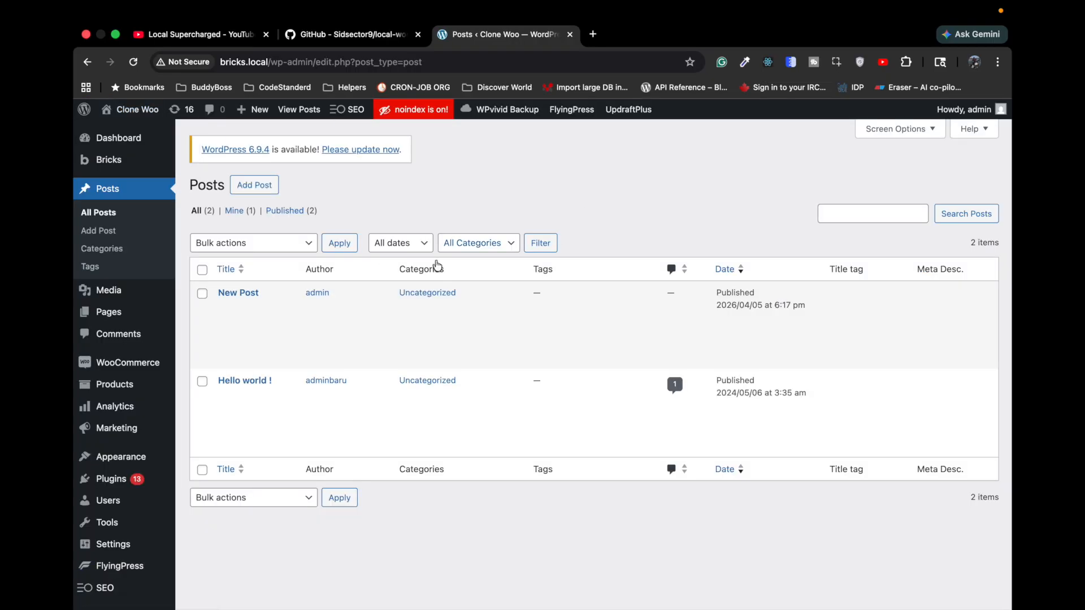
- Switch to Local and take a second database snapshot of the bricks site named After new post
key("ctrl+Left")
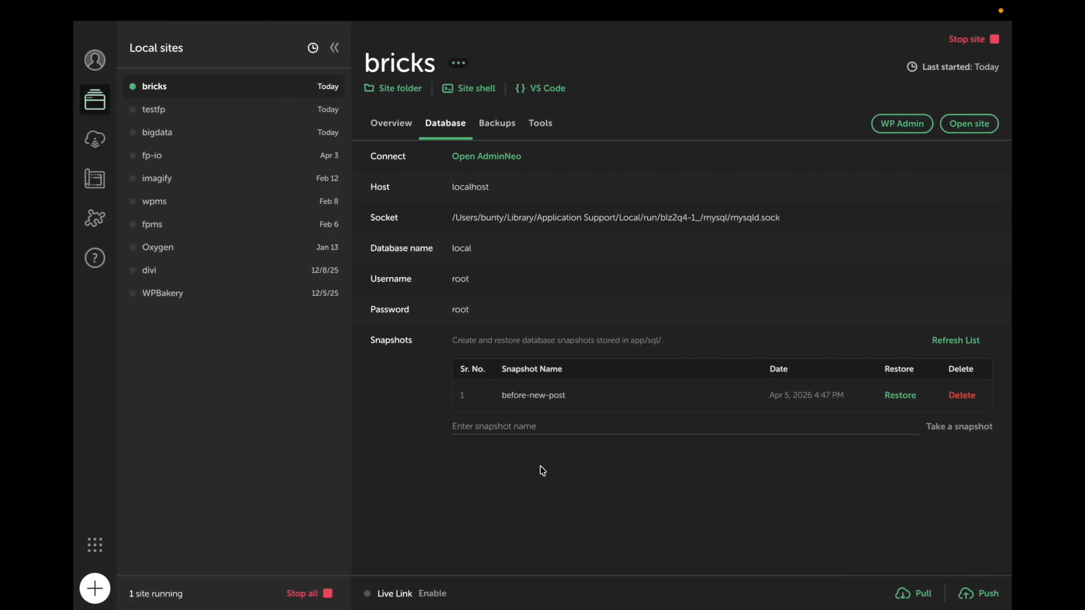
left_click(514, 431)
type("After new post")
left_click(943, 434)
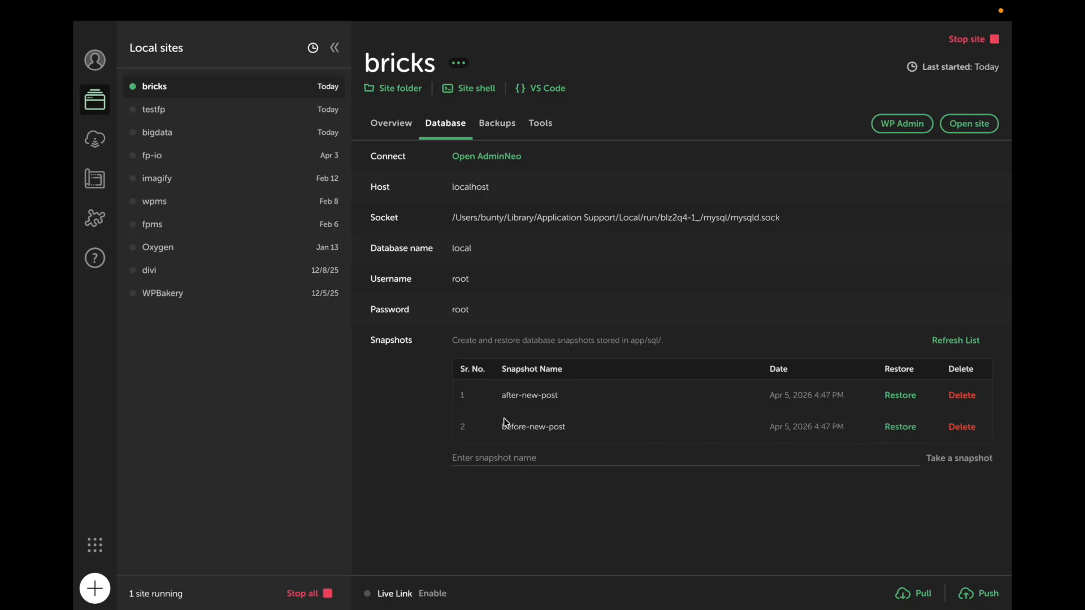
- Restore the before-new-post snapshot and reload the Posts list in the browser
left_click(900, 430)
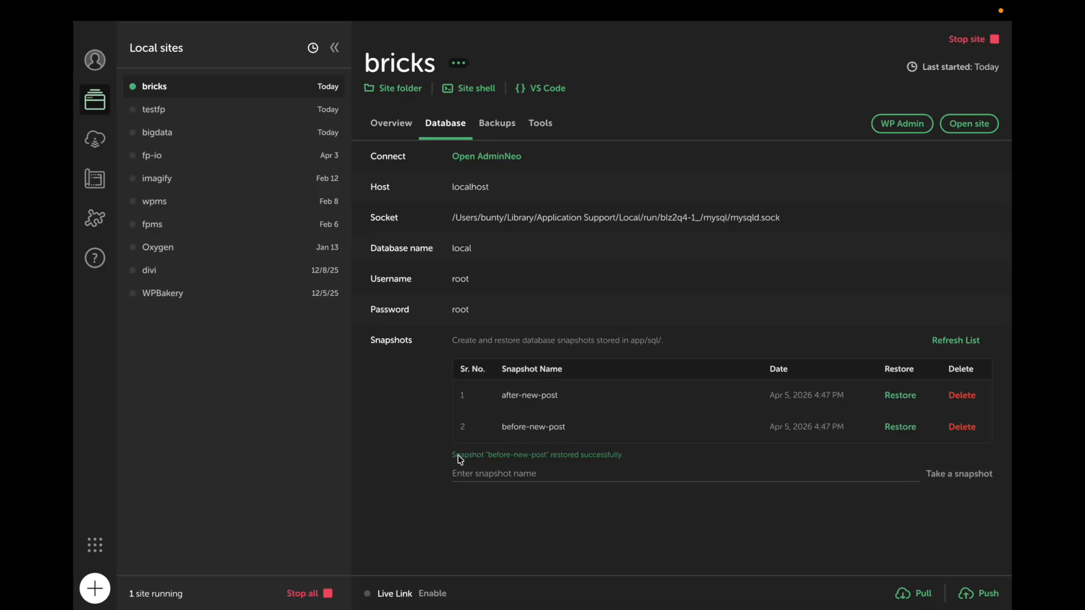
key("ctrl+Right")
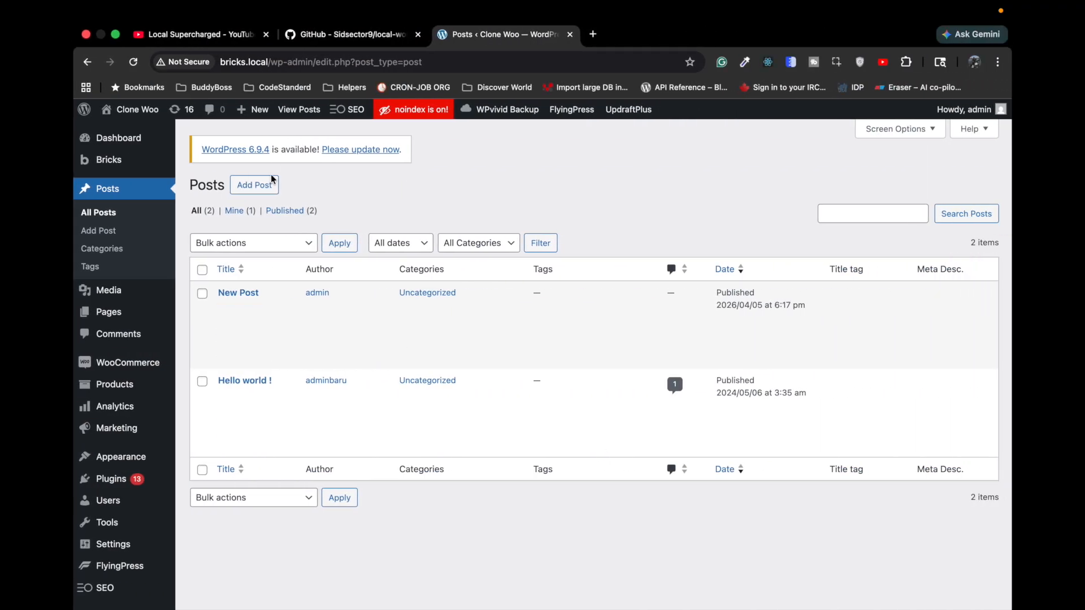
left_click(132, 70)
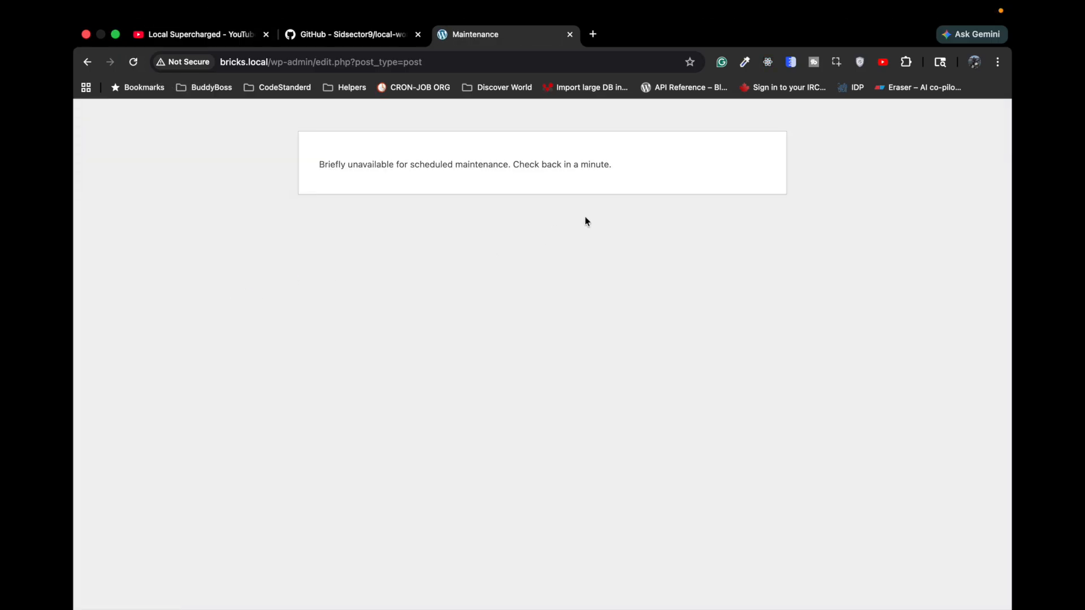
- Shorten the address to bricks.local/wp-admin/ to load the dashboard and open the Posts list to check the restored content
right_click(318, 67)
left_click(316, 63)
left_click(317, 64)
key("shift+End")
key("BackSpace")
key("Return")
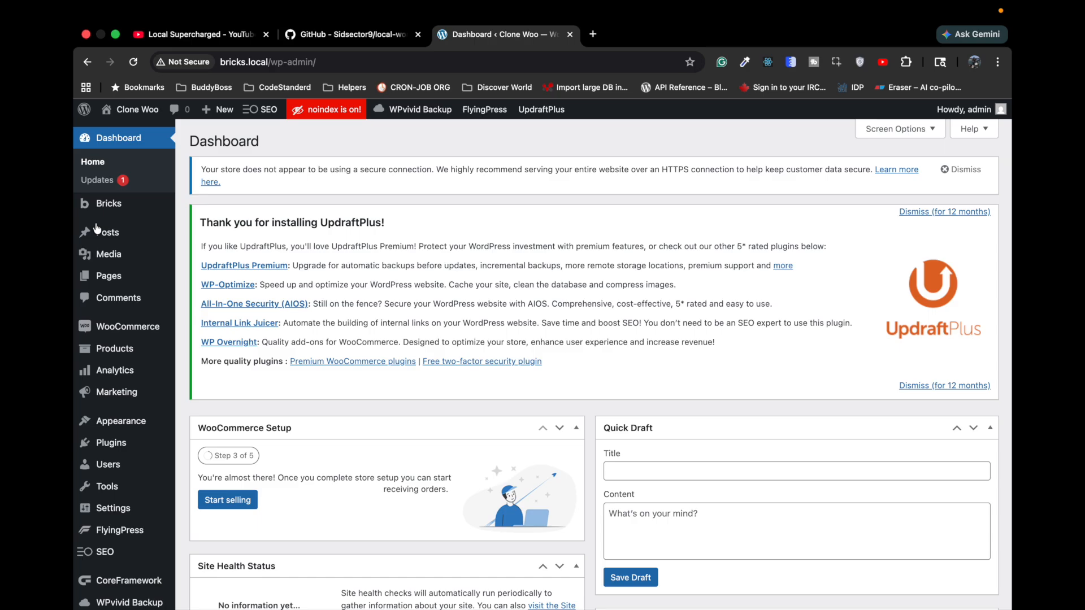
left_click(98, 237)
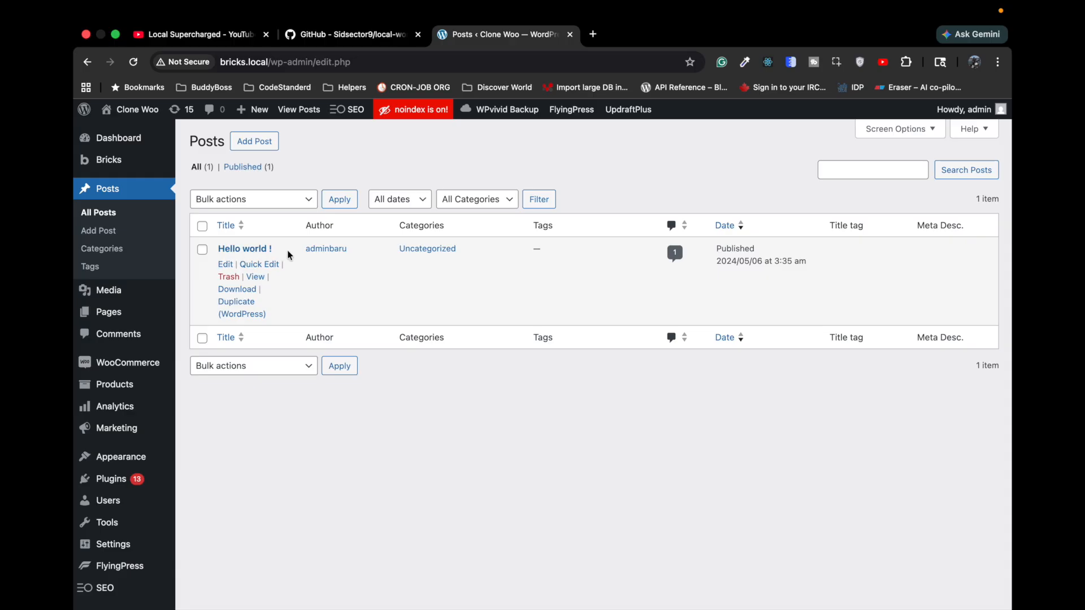
- Restore the after-new-post snapshot in Local and reload the Posts list in the browser
key("ctrl+Left")
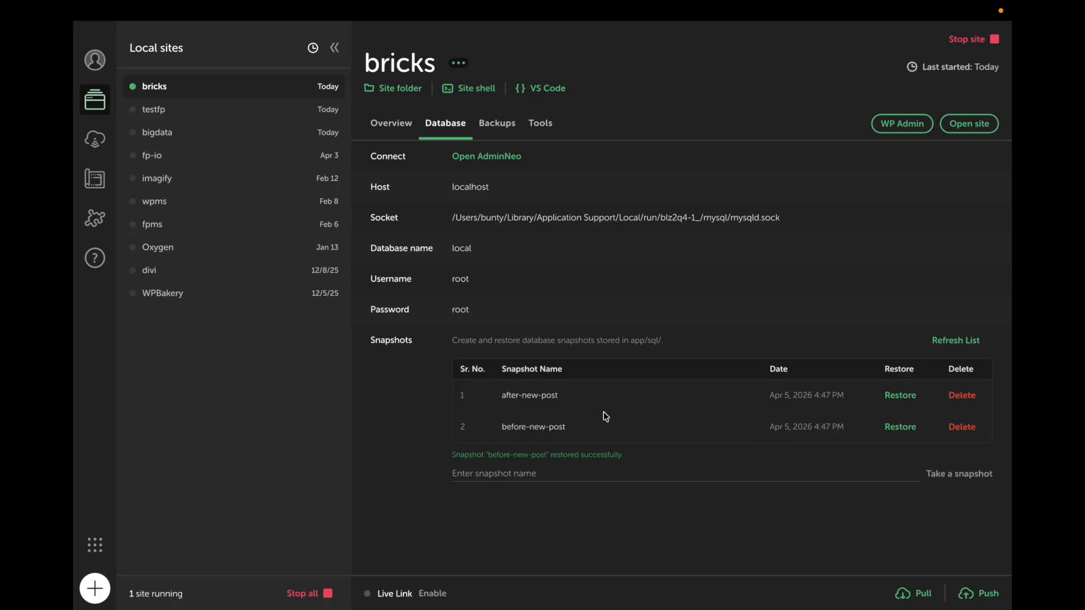
left_click(899, 396)
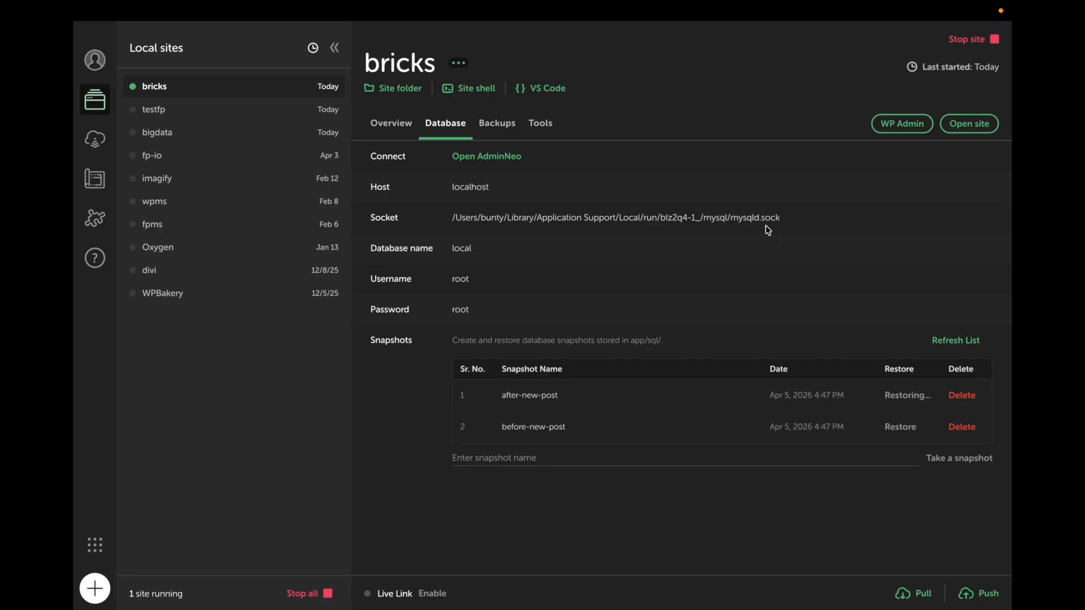
key("ctrl+Right")
key("super+r")
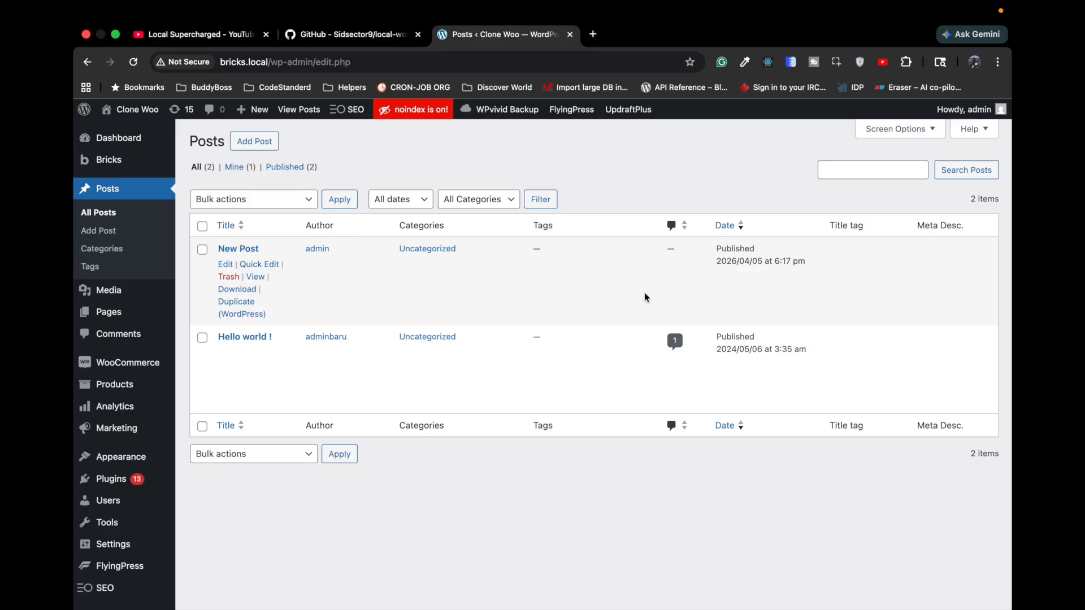
- Switch back to Local and view its installed add-ons
key("ctrl+Left")
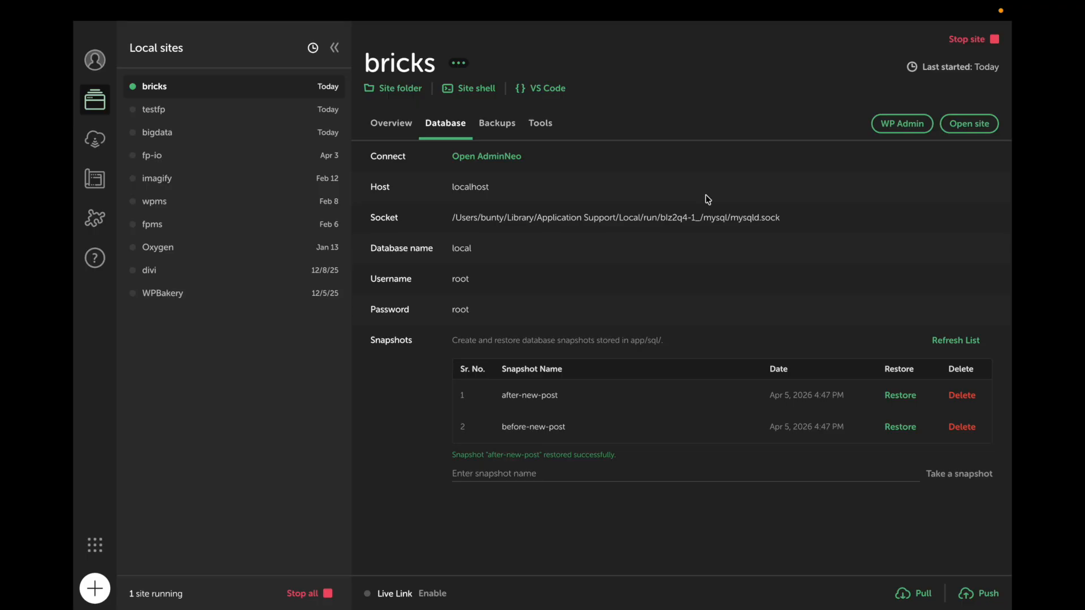
left_click(95, 218)
left_click(195, 110)
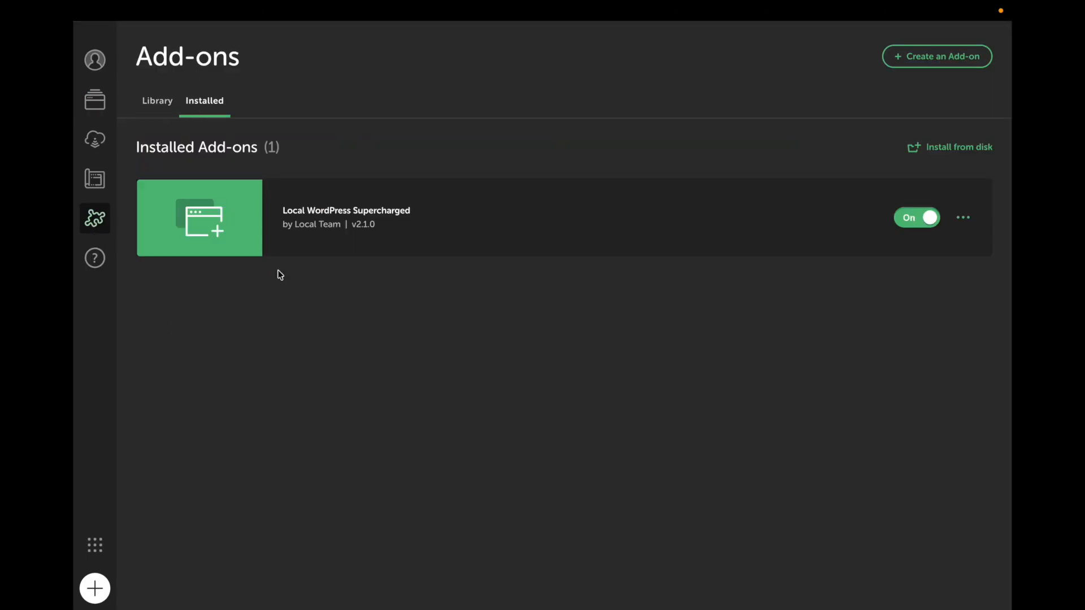